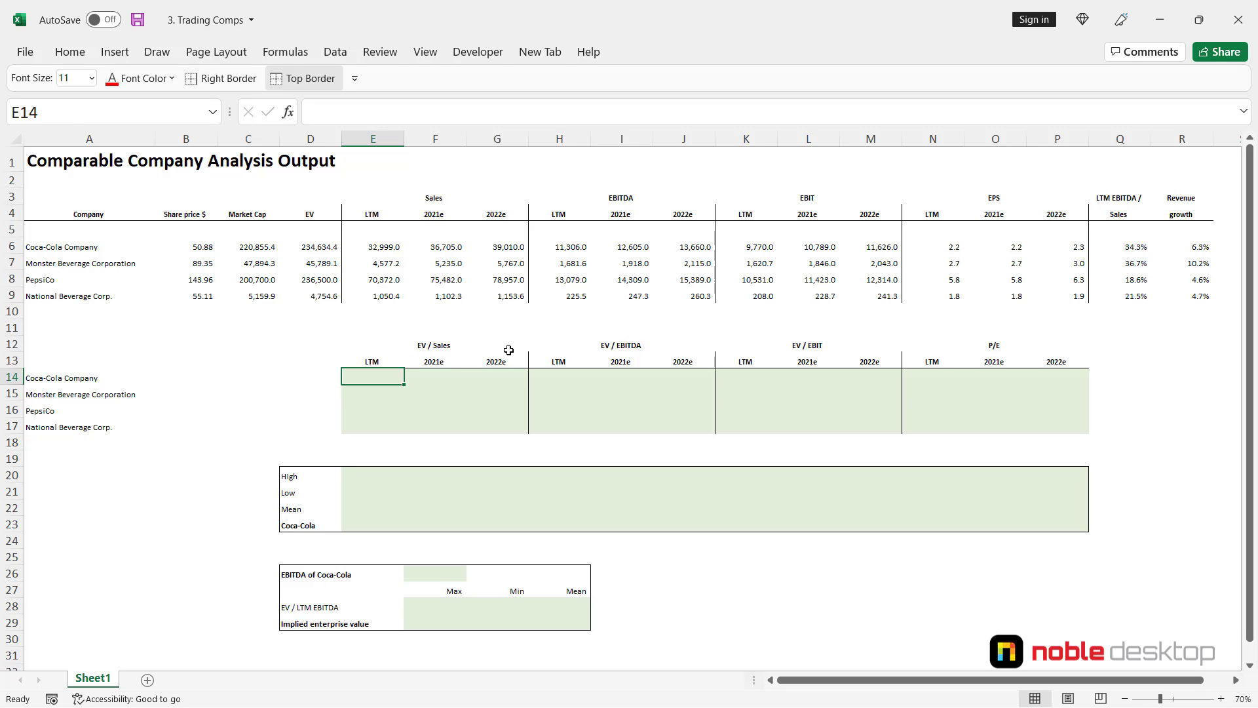
Enter the formula =$D6/E6 in cell E14 to calculate Coca-Cola's LTM EV / Sales multiple.
{"action": "type", "text": "="}
{"action": "key", "text": "Up"}
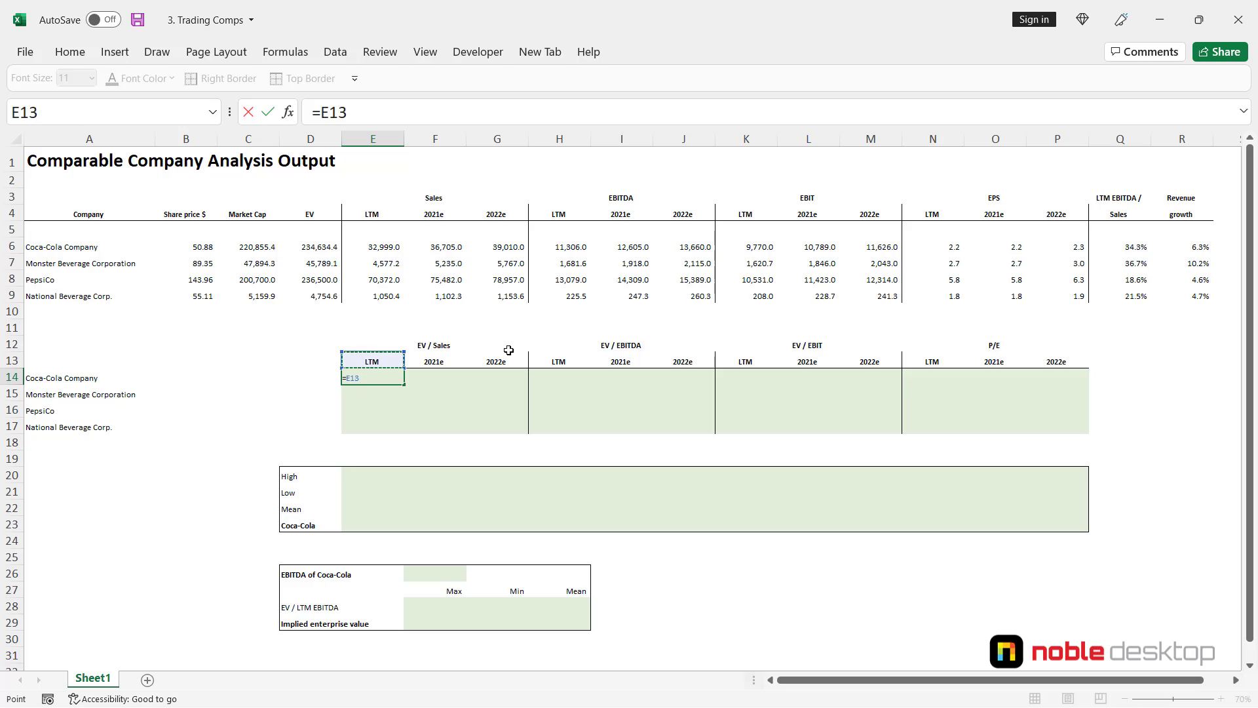
{"action": "key", "text": "Up"}
{"action": "key", "text": "Up"}
{"action": "key", "text": "Up"}
{"action": "key", "text": "Up"}
{"action": "key", "text": "Up"}
{"action": "key", "text": "Up"}
{"action": "key", "text": "Up"}
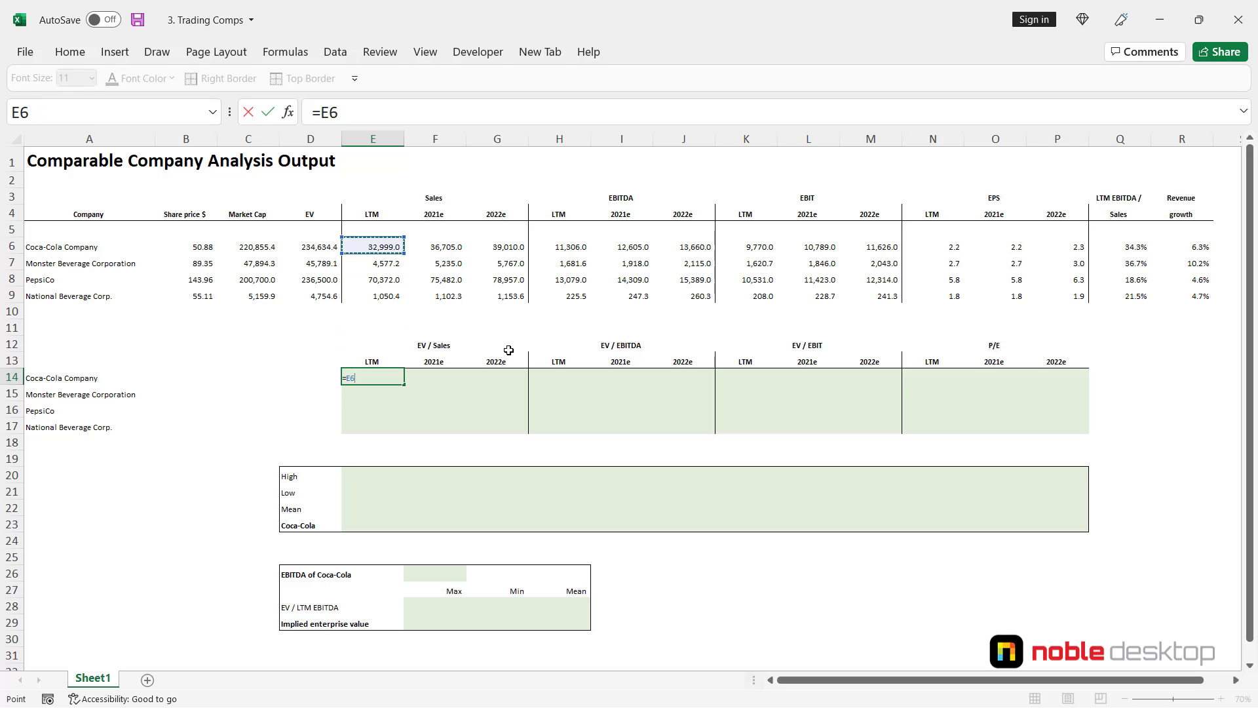
{"action": "key", "text": "Left"}
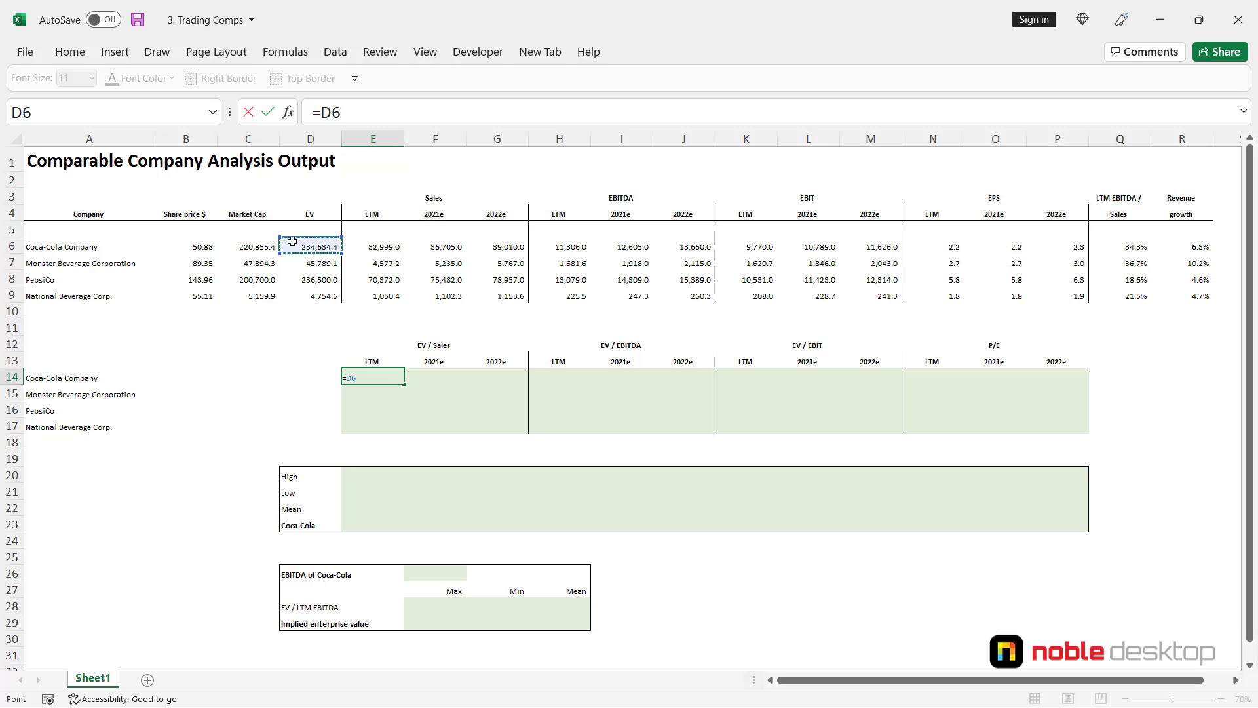
{"action": "key", "text": "F4"}
{"action": "key", "text": "F4"}
{"action": "key", "text": "F4"}
{"action": "type", "text": "/"}
{"action": "key", "text": "Up"}
{"action": "key", "text": "Up"}
{"action": "key", "text": "Up"}
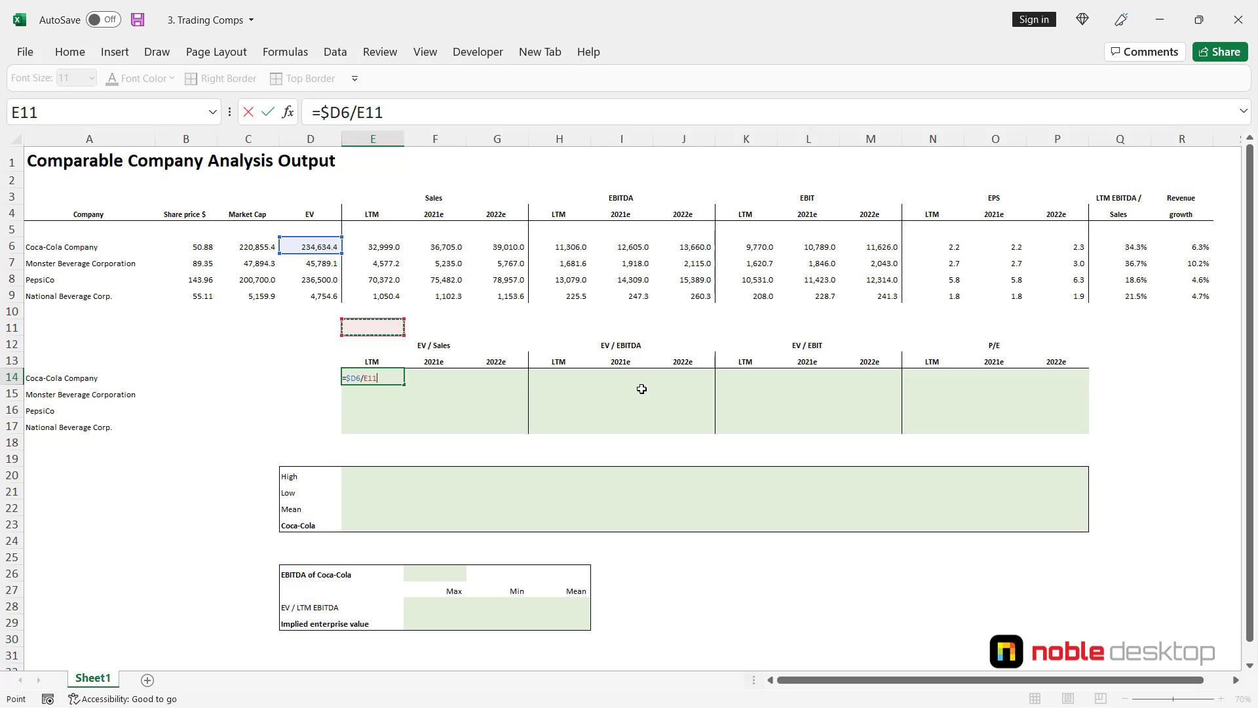
{"action": "key", "text": "Up"}
{"action": "key", "text": "Up"}
{"action": "key", "text": "Up"}
{"action": "key", "text": "Up"}
{"action": "key", "text": "Up"}
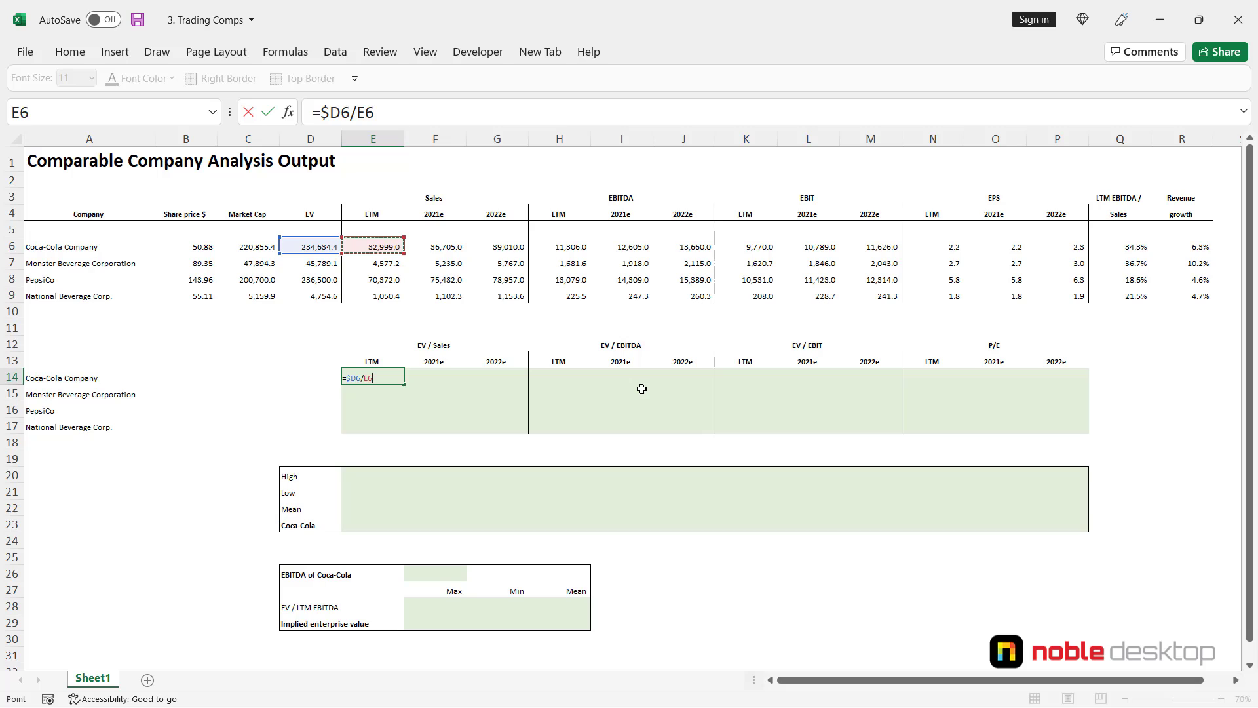
{"action": "key", "text": "F2"}
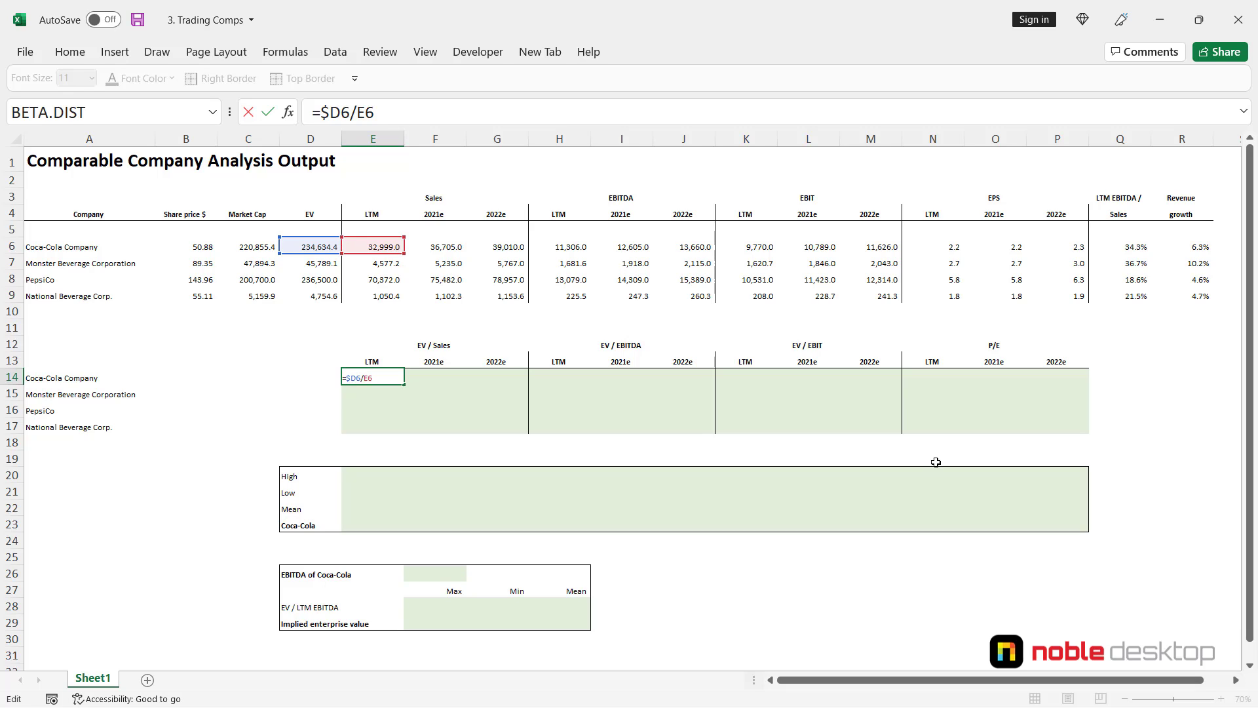
{"action": "key", "text": "ctrl+Return"}
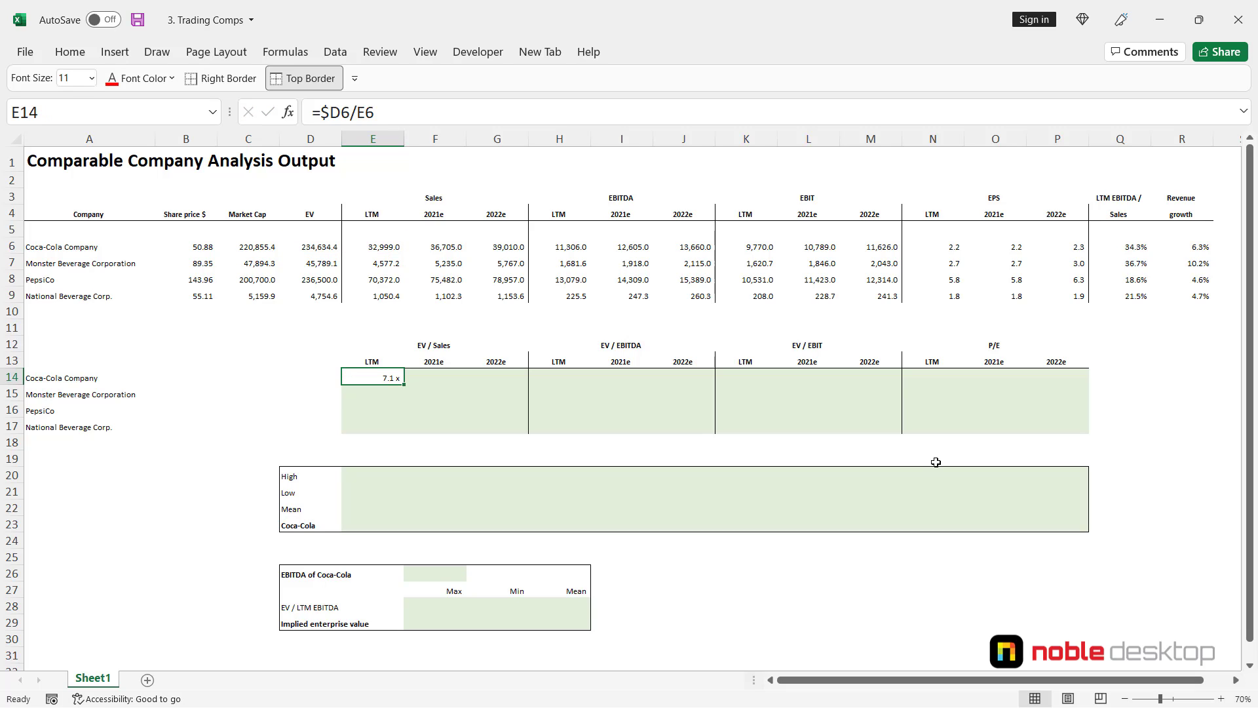
Fill the EV / Sales formula from E14 across E14:G17 for all four companies and three periods.
{"action": "key", "text": "shift+Right"}
{"action": "key", "text": "shift+Right"}
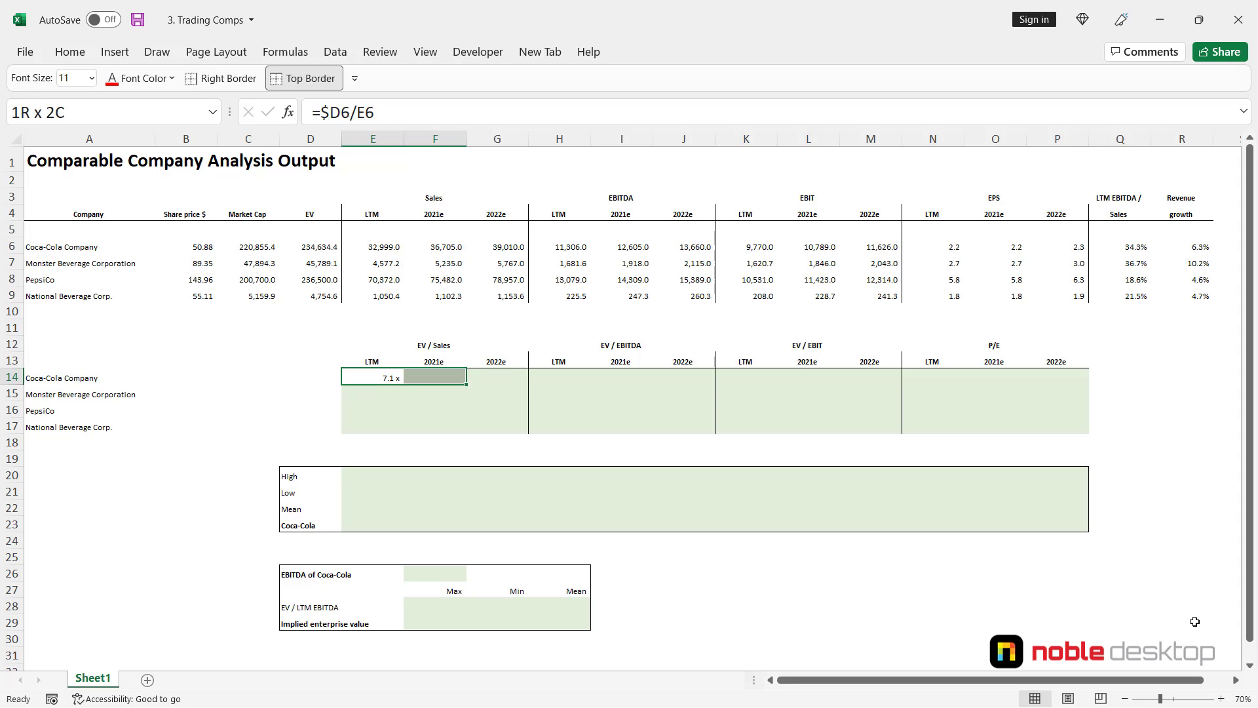
{"action": "key", "text": "shift+Down"}
{"action": "key", "text": "shift+Down"}
{"action": "key", "text": "shift+Down"}
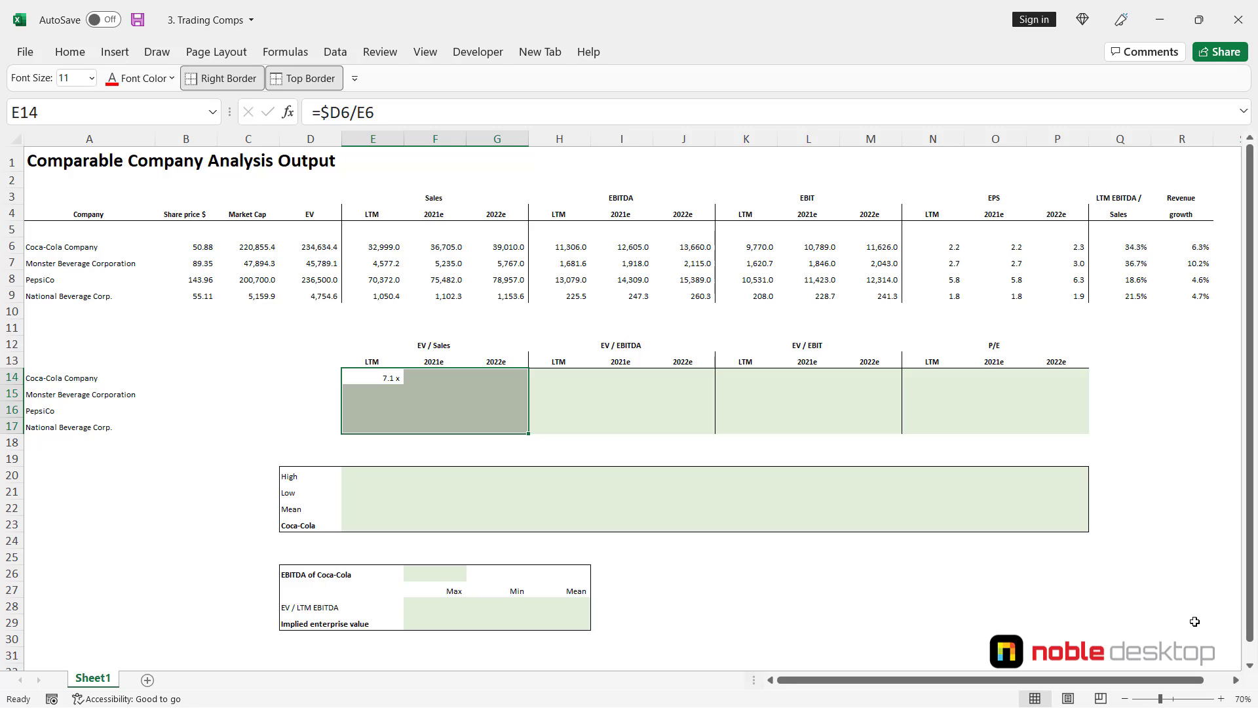
{"action": "key", "text": "F2"}
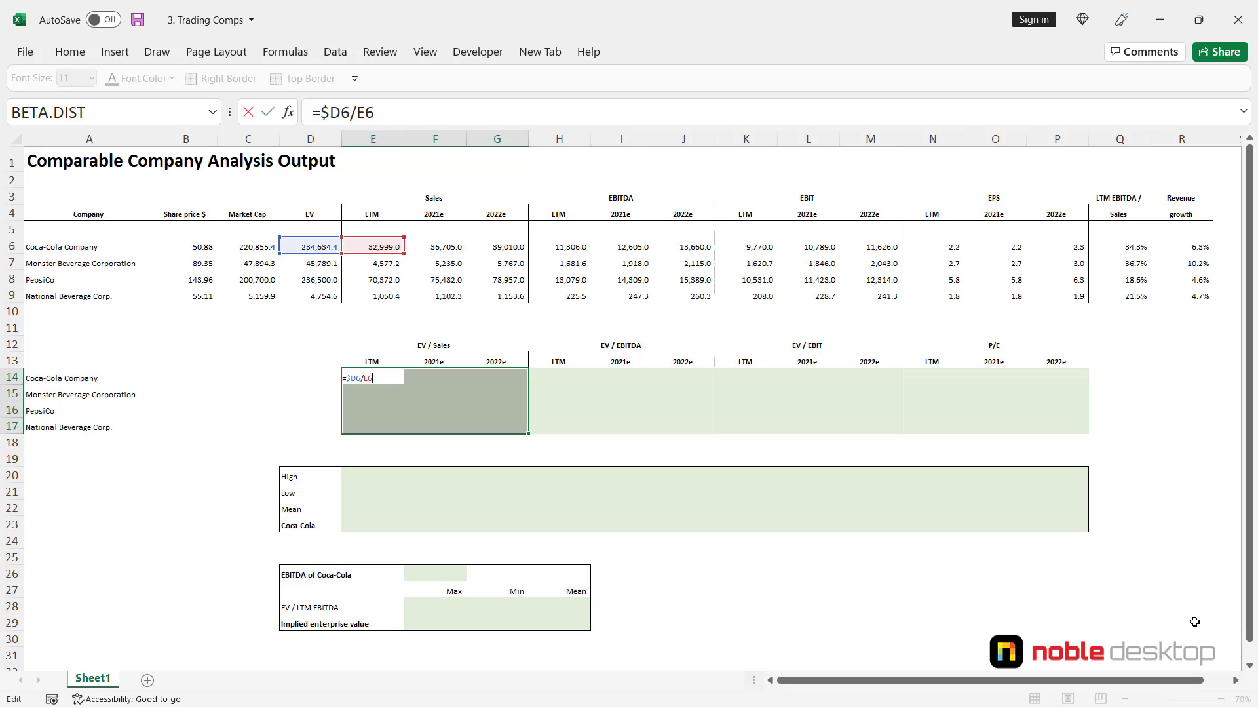
{"action": "key", "text": "ctrl+Return"}
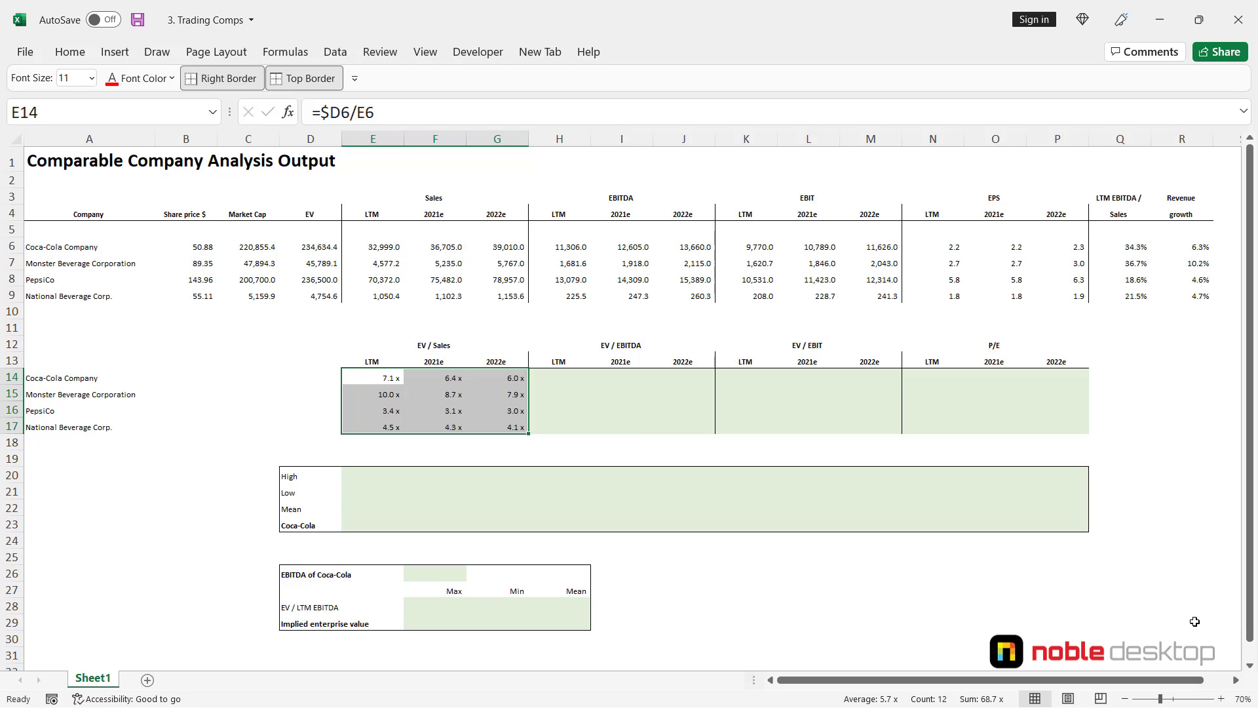
Check the cell references in the EV / Sales formulas in F14, F15, F16 and G16.
{"action": "key", "text": "Right"}
{"action": "key", "text": "F2"}
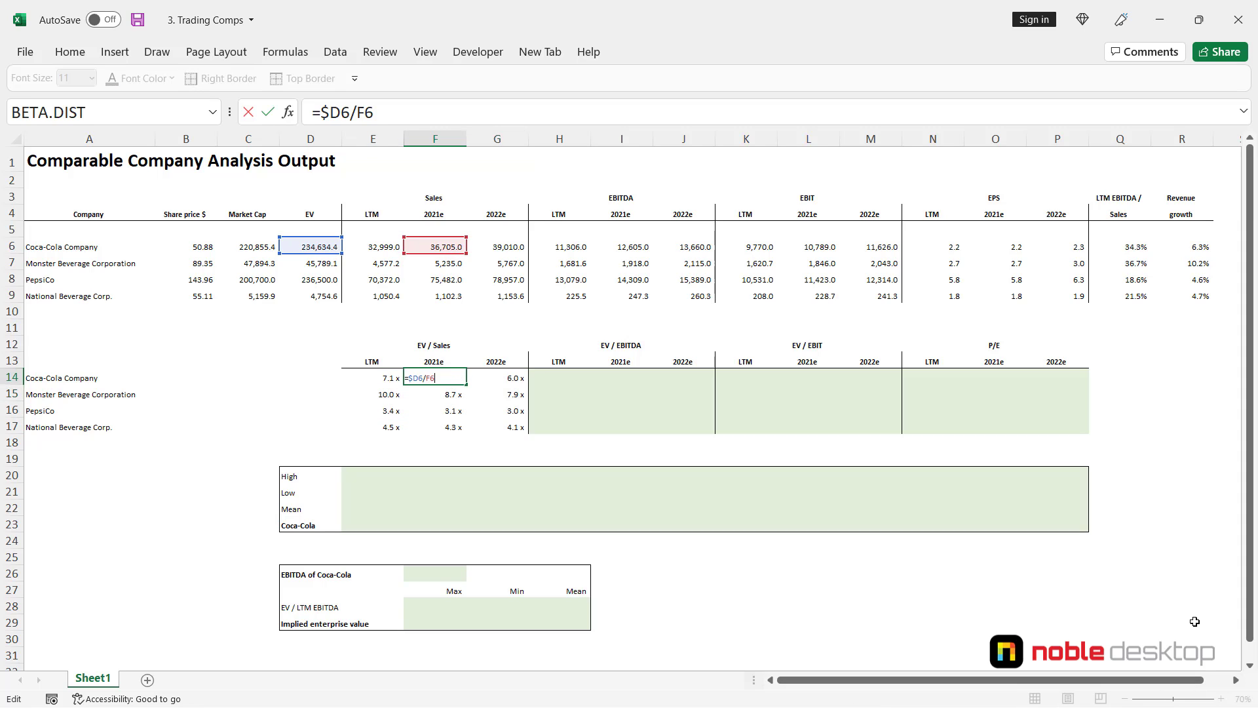
{"action": "key", "text": "Return"}
{"action": "key", "text": "F2"}
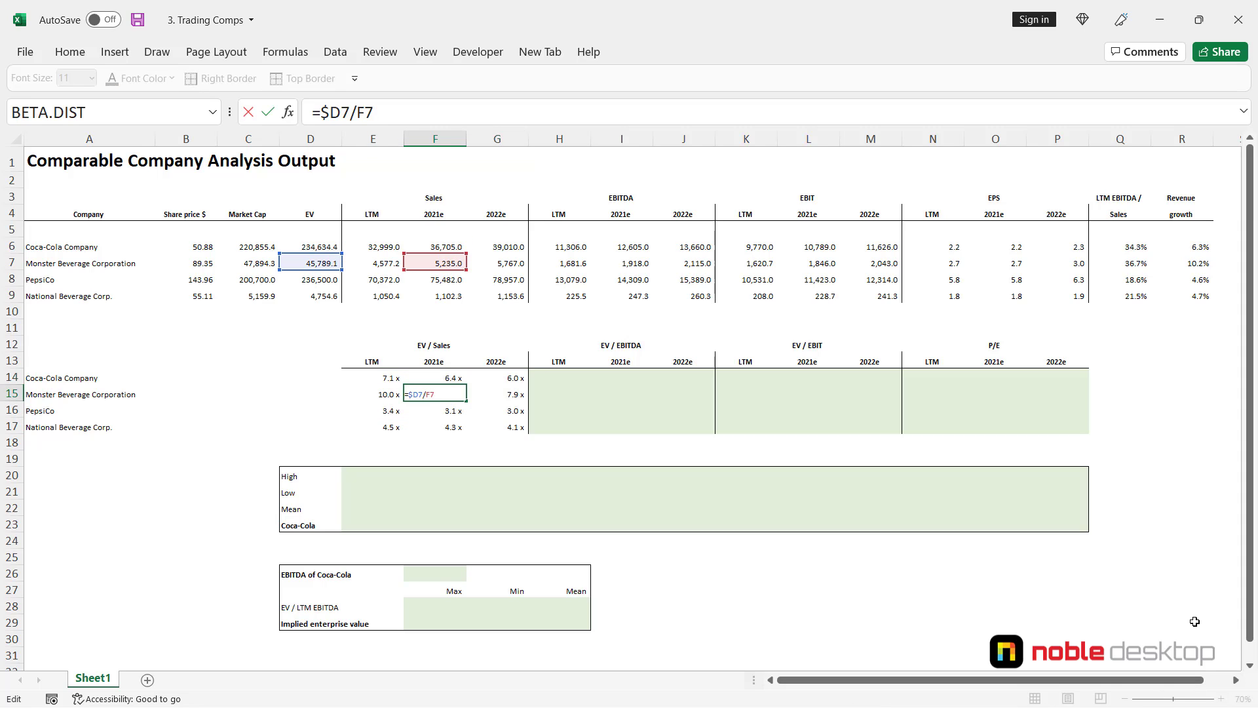
{"action": "key", "text": "Return"}
{"action": "key", "text": "F2"}
{"action": "key", "text": "Tab"}
{"action": "key", "text": "F2"}
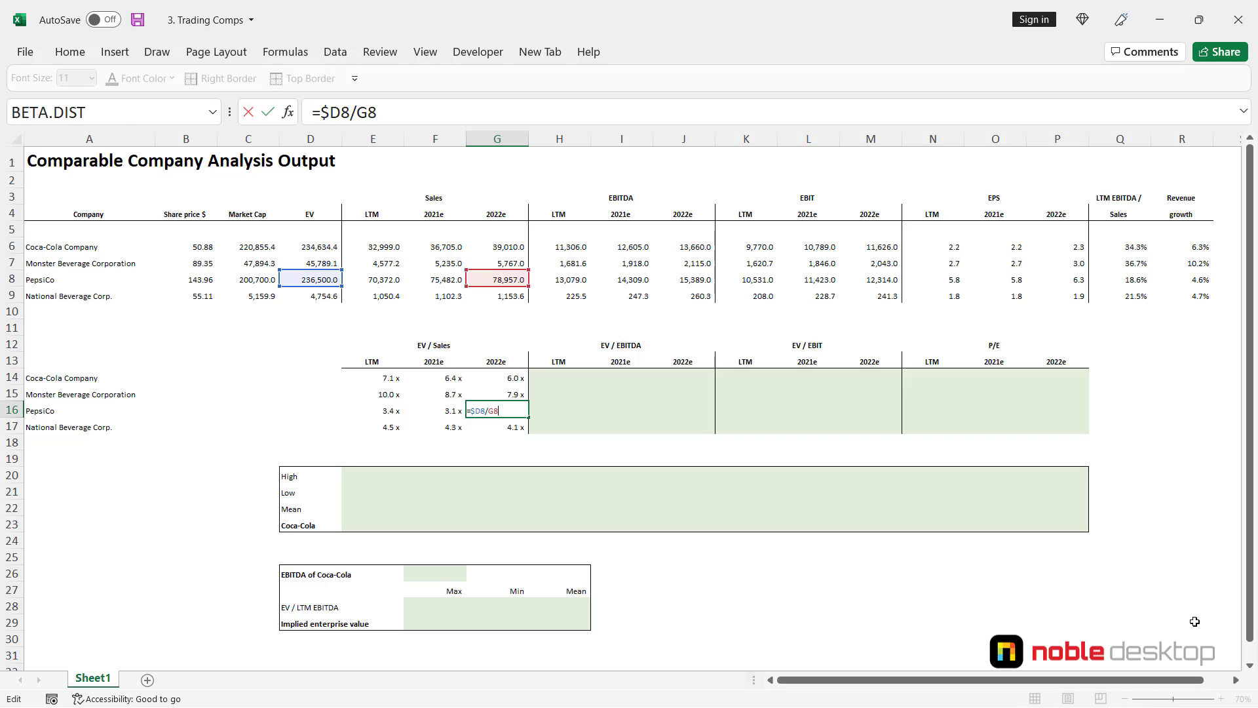
{"action": "key", "text": "Tab"}
Enter the formula =$D6/H6 in cell H14 to calculate Coca-Cola's LTM EV / EBITDA multiple.
{"action": "key", "text": "Up"}
{"action": "key", "text": "Up"}
{"action": "key", "text": "Up"}
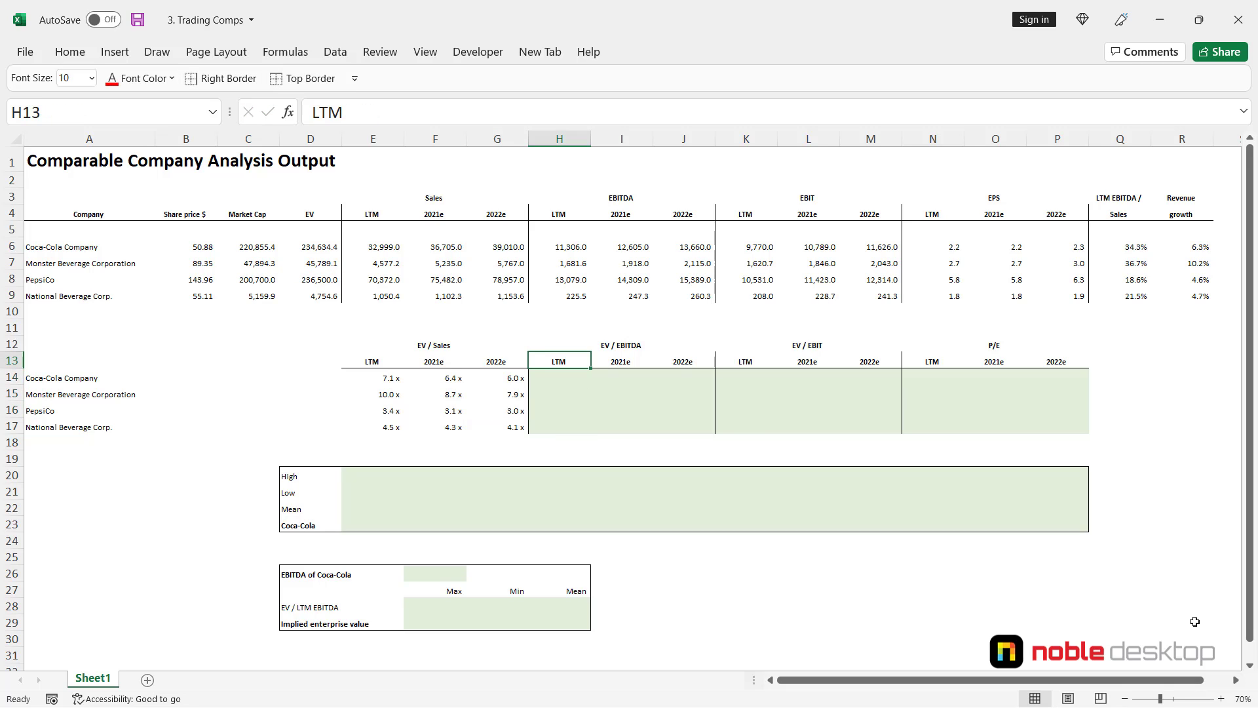
{"action": "key", "text": "Down"}
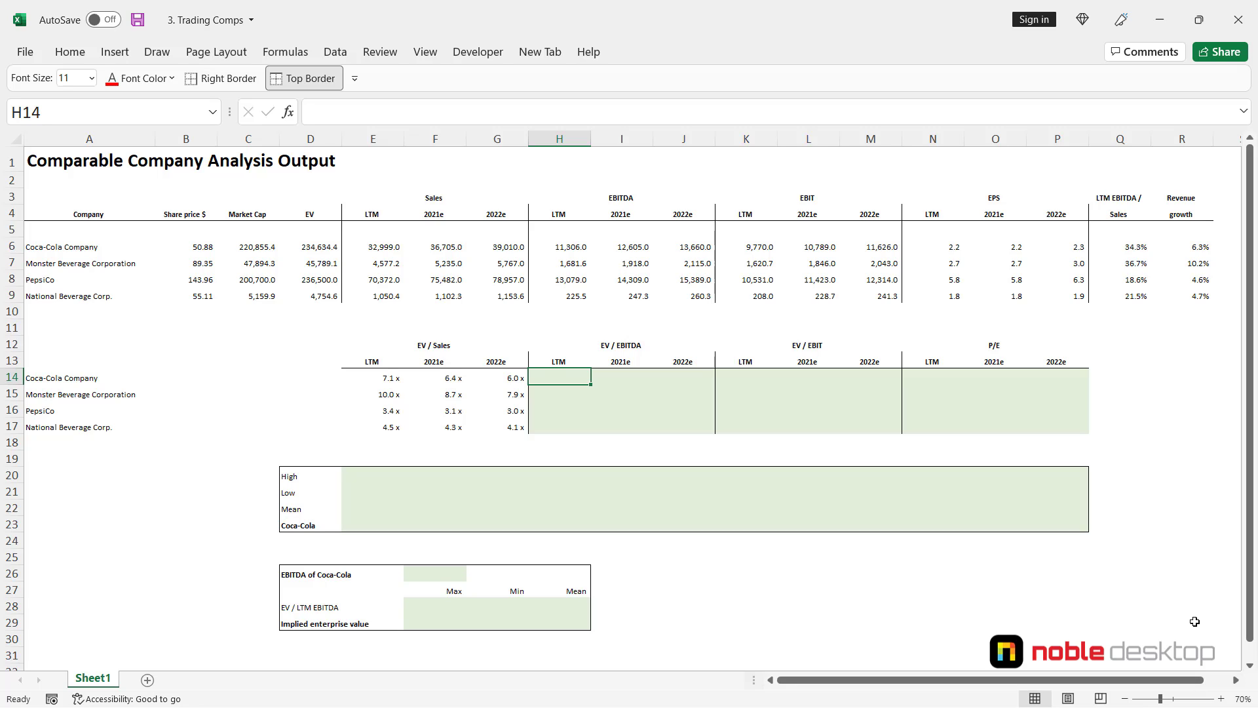
{"action": "type", "text": "="}
{"action": "key", "text": "Up"}
{"action": "key", "text": "Up"}
{"action": "key", "text": "Up"}
{"action": "key", "text": "Up"}
{"action": "key", "text": "Up"}
{"action": "key", "text": "Up"}
{"action": "key", "text": "Up"}
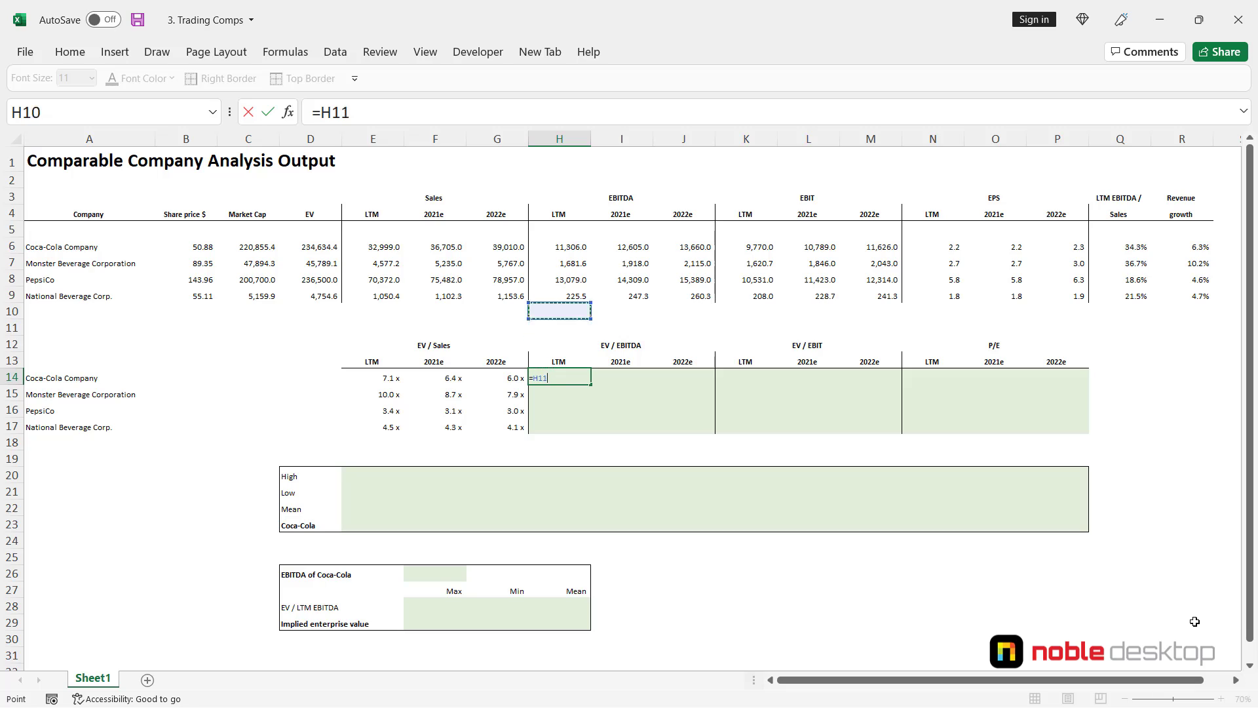
{"action": "key", "text": "Up"}
{"action": "key", "text": "Left"}
{"action": "key", "text": "Left"}
{"action": "key", "text": "Left"}
{"action": "key", "text": "Left"}
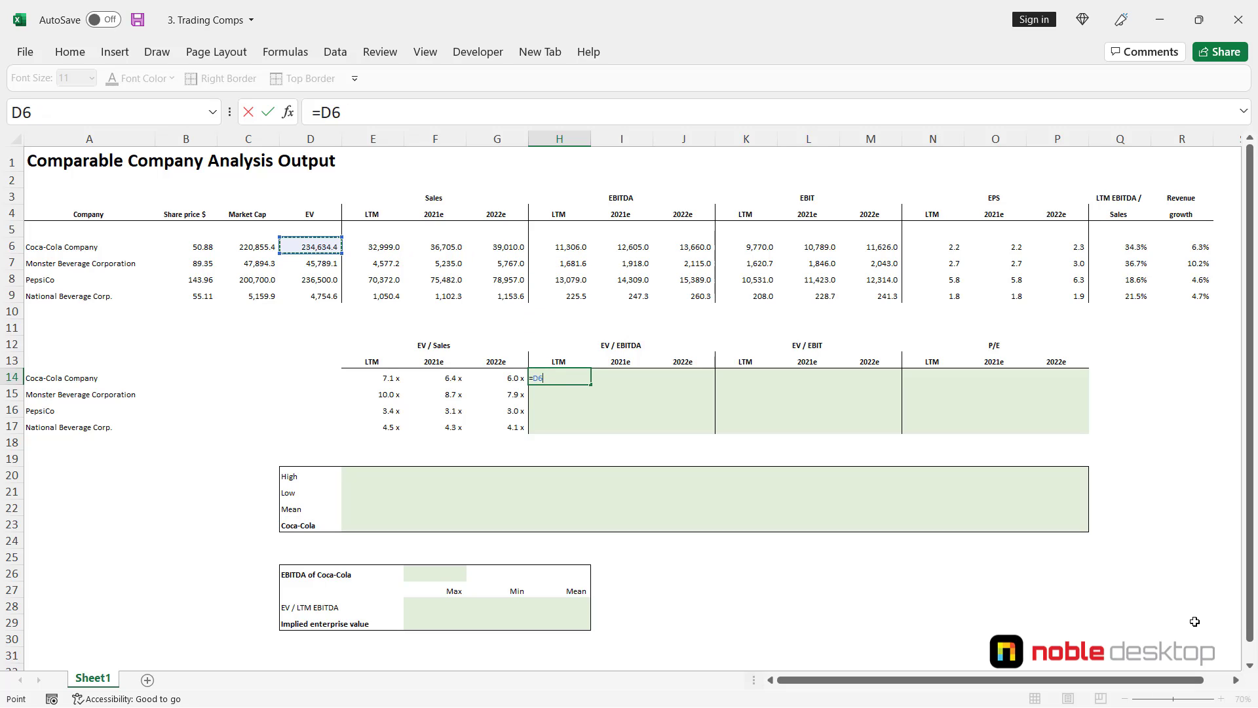
{"action": "key", "text": "F4"}
{"action": "key", "text": "F4"}
{"action": "key", "text": "F4"}
{"action": "type", "text": "*"}
{"action": "key", "text": "BackSpace"}
{"action": "type", "text": "/"}
{"action": "key", "text": "Up"}
{"action": "key", "text": "Up"}
{"action": "key", "text": "Up"}
{"action": "key", "text": "Up"}
{"action": "key", "text": "Up"}
{"action": "key", "text": "Up"}
{"action": "key", "text": "Up"}
{"action": "key", "text": "Up"}
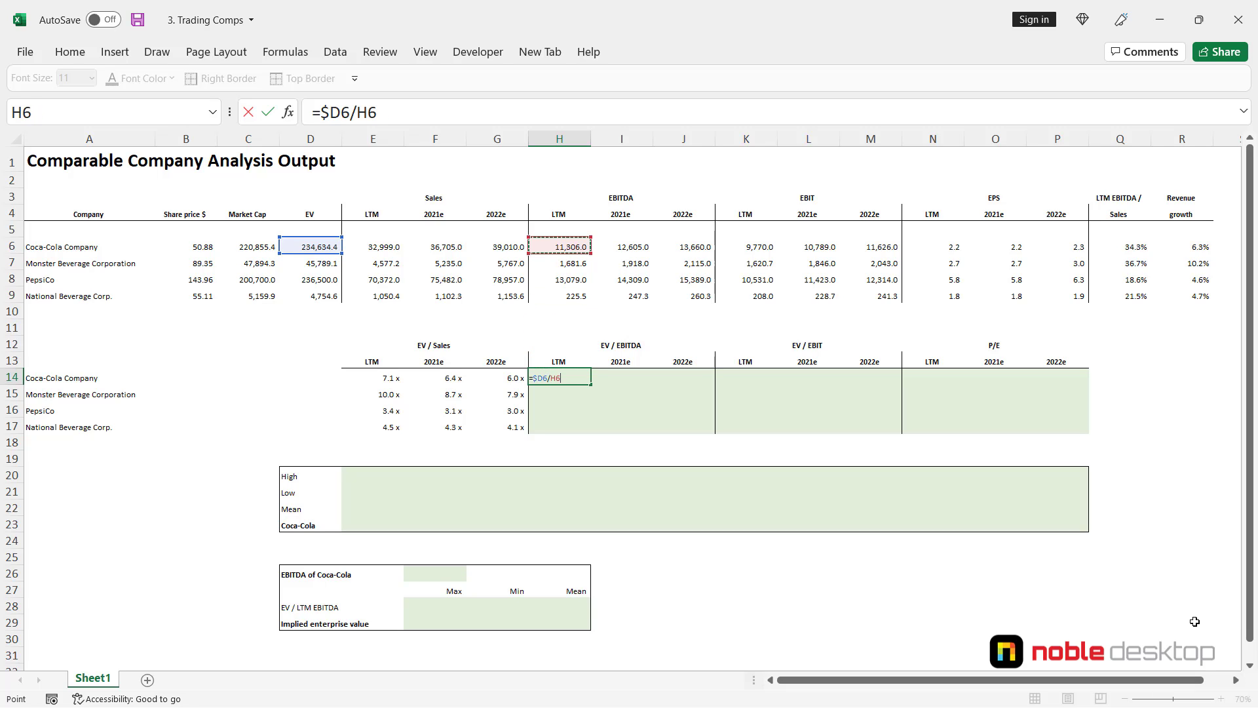
{"action": "key", "text": "ctrl+Return"}
Fill the EV / EBITDA formula from H14 across H14:J17 for all four companies and three periods.
{"action": "key", "text": "shift+Right"}
{"action": "key", "text": "shift+Right"}
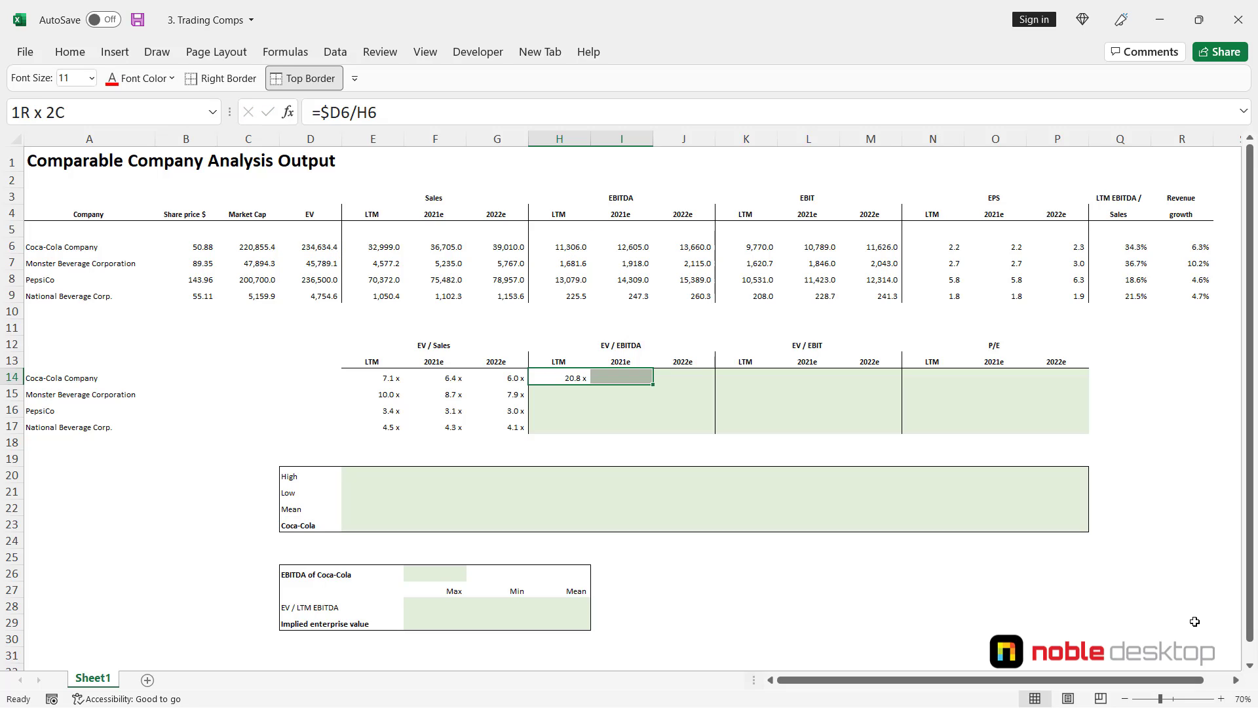
{"action": "key", "text": "shift+Down"}
{"action": "key", "text": "shift+Down"}
{"action": "key", "text": "shift+Down"}
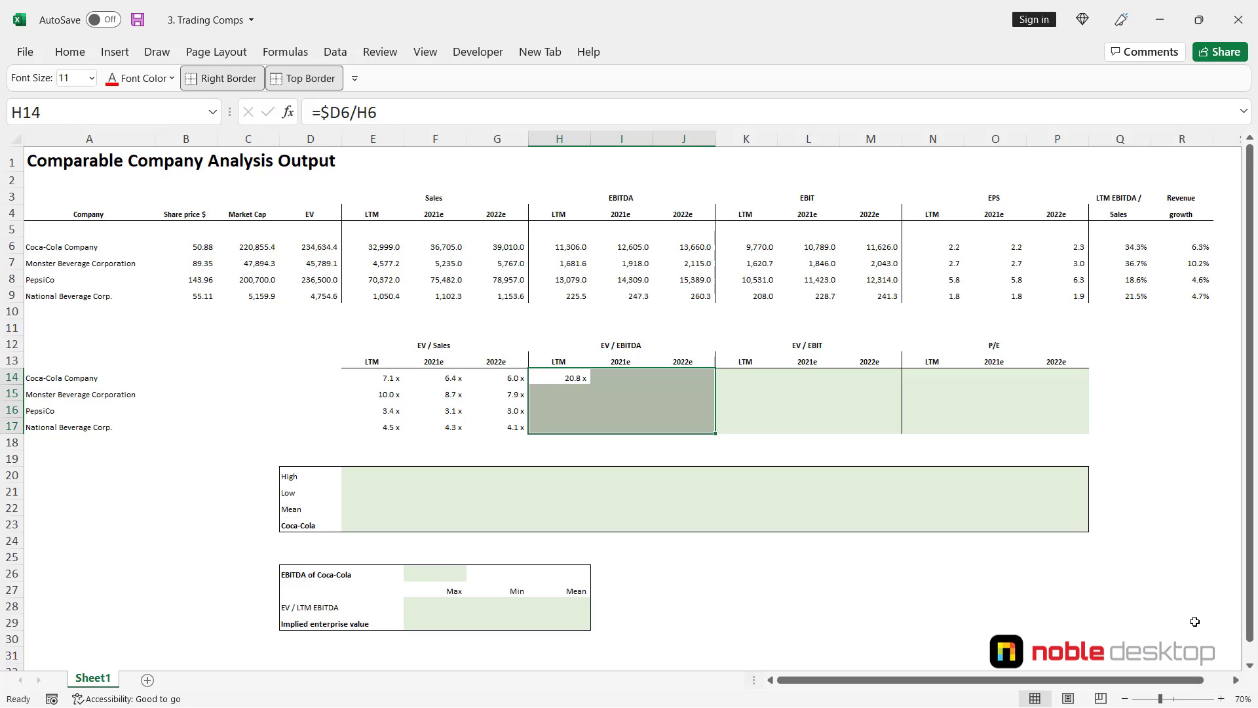
{"action": "key", "text": "F2"}
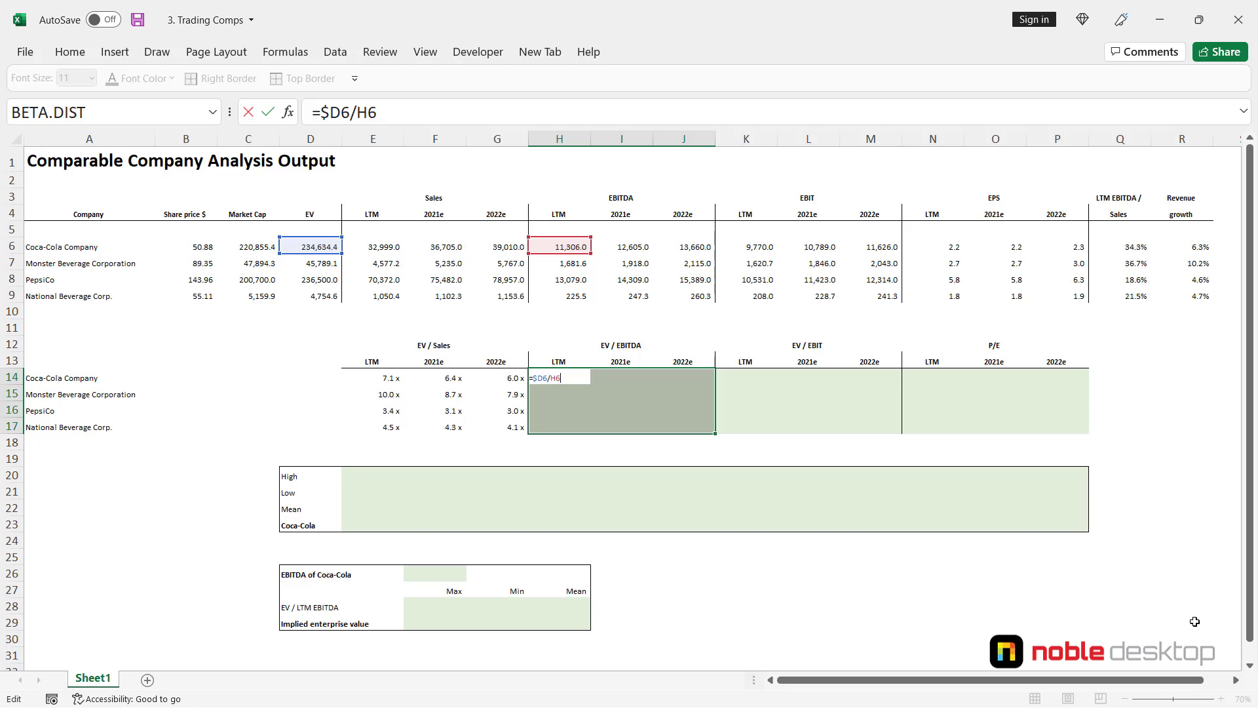
{"action": "key", "text": "ctrl+Return"}
Enter the formula =$D6/K6 in cell K14 to calculate Coca-Cola's LTM EV / EBIT multiple.
{"action": "key", "text": "Right"}
{"action": "key", "text": "Right"}
{"action": "key", "text": "Right"}
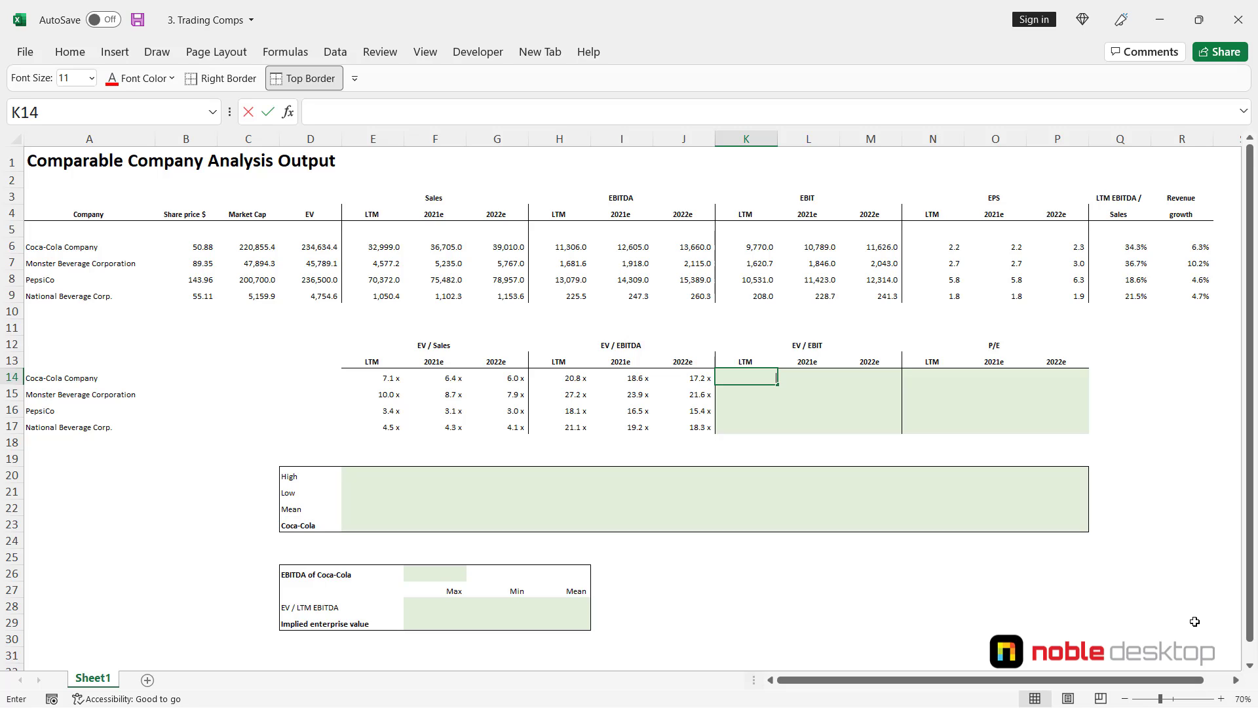
{"action": "type", "text": "="}
{"action": "key", "text": "Up"}
{"action": "key", "text": "Up"}
{"action": "key", "text": "Up"}
{"action": "key", "text": "Up"}
{"action": "key", "text": "Up"}
{"action": "key", "text": "Up"}
{"action": "key", "text": "Up"}
{"action": "key", "text": "Up"}
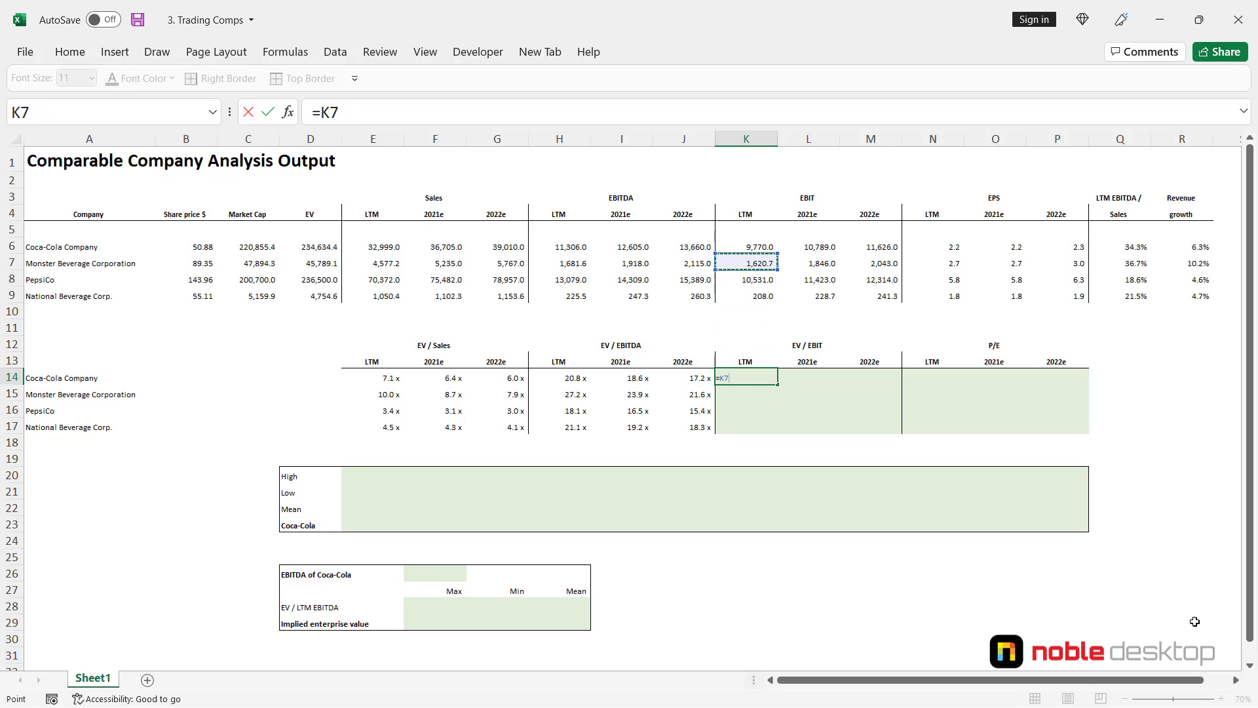
{"action": "key", "text": "Left"}
{"action": "key", "text": "Left"}
{"action": "key", "text": "Left"}
{"action": "key", "text": "Left"}
{"action": "key", "text": "Left"}
{"action": "key", "text": "Left"}
{"action": "key", "text": "Left"}
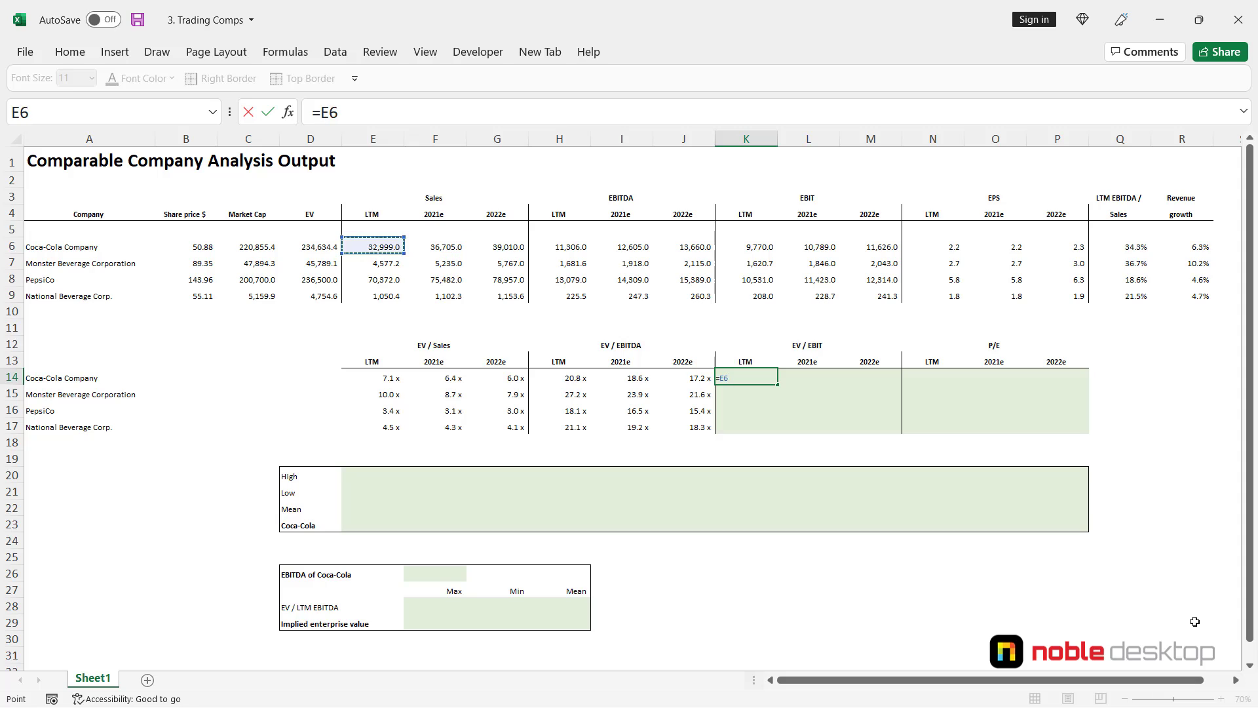
{"action": "key", "text": "F4"}
{"action": "key", "text": "F4"}
{"action": "key", "text": "F4"}
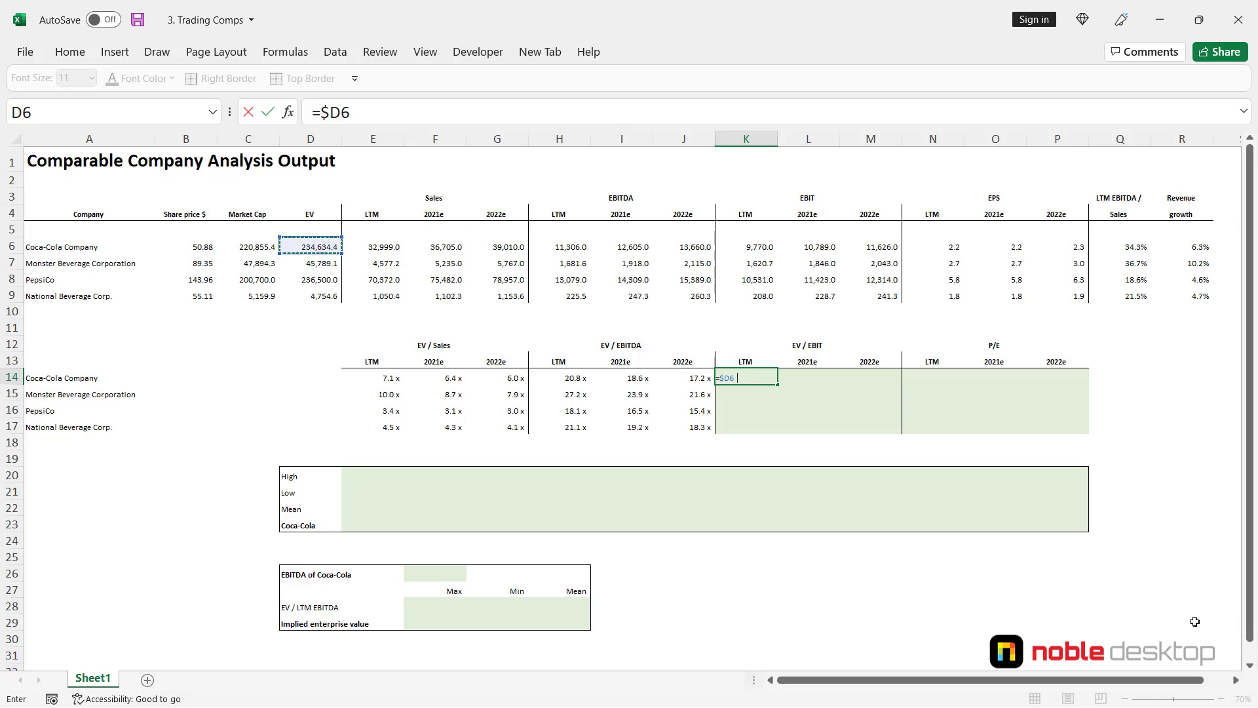
{"action": "type", "text": "/"}
{"action": "key", "text": "Up"}
{"action": "key", "text": "Up"}
{"action": "key", "text": "Up"}
{"action": "key", "text": "Up"}
{"action": "key", "text": "Up"}
{"action": "key", "text": "Up"}
{"action": "key", "text": "Up"}
{"action": "key", "text": "Up"}
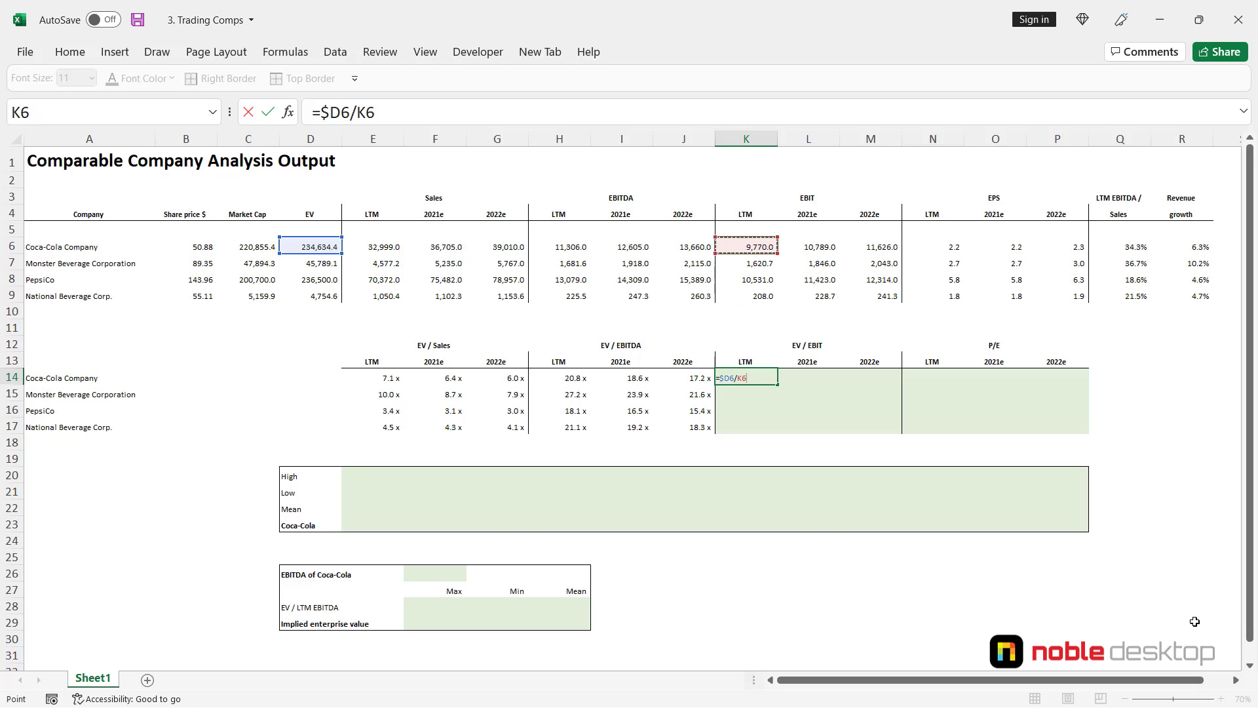
{"action": "key", "text": "ctrl+Return"}
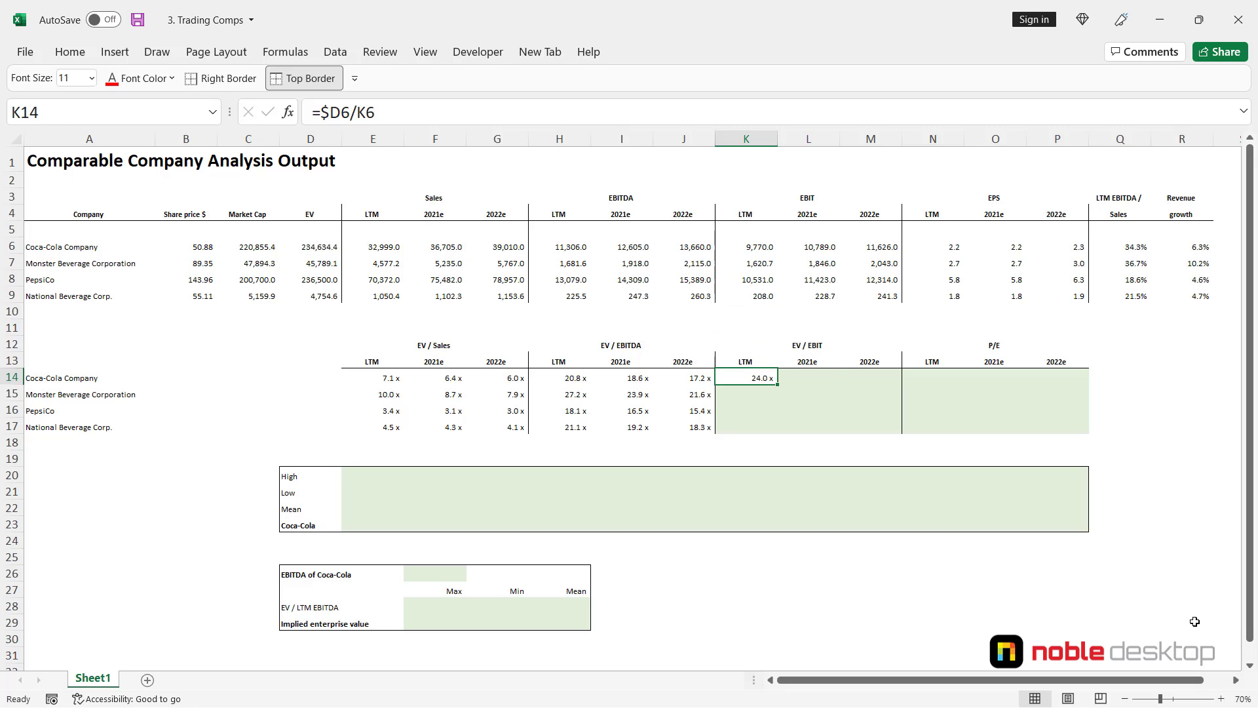
Fill the EV / EBIT formula from K14 across K14:M17 for all four companies and three periods.
{"action": "key", "text": "shift+Right"}
{"action": "key", "text": "shift+Right"}
{"action": "key", "text": "shift+Down"}
{"action": "key", "text": "shift+Down"}
{"action": "key", "text": "shift+Down"}
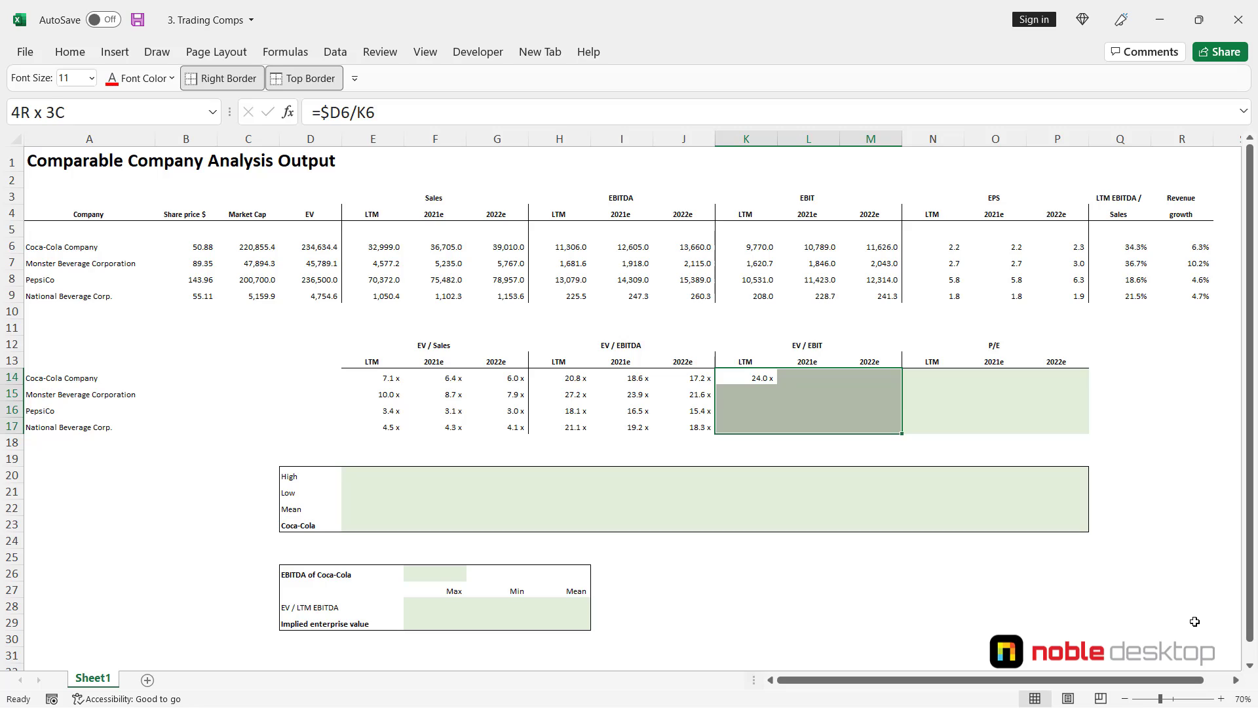
{"action": "key", "text": "F2"}
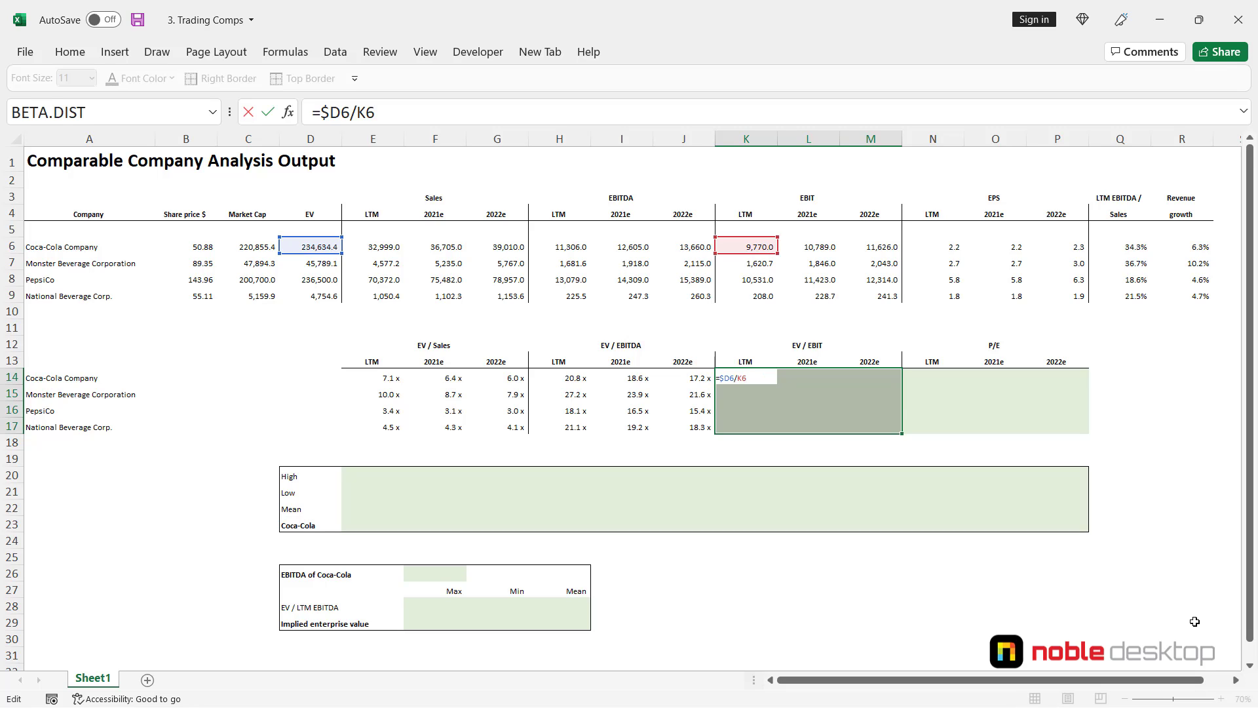
{"action": "key", "text": "ctrl+Return"}
Enter the formula =$B6/N6 in cell N14 to calculate Coca-Cola's LTM P/E multiple.
{"action": "key", "text": "Right"}
{"action": "key", "text": "Right"}
{"action": "key", "text": "Right"}
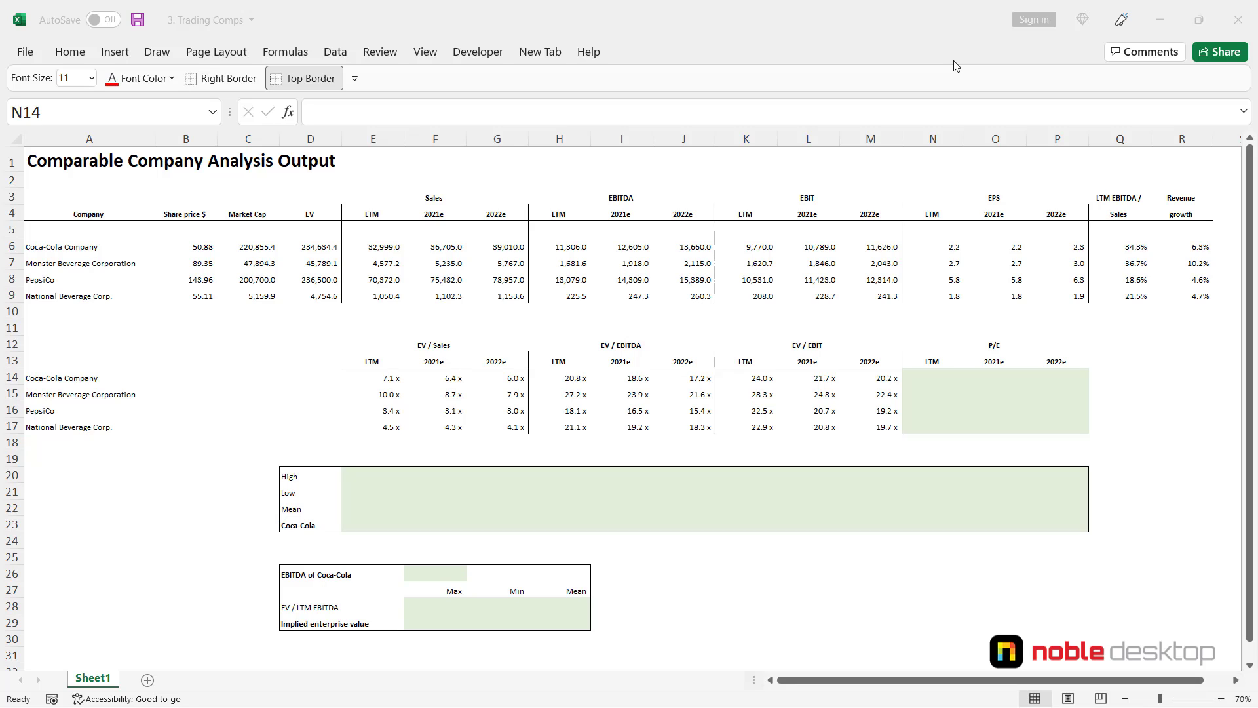
{"action": "left_click", "coordinate": [956, 66]}
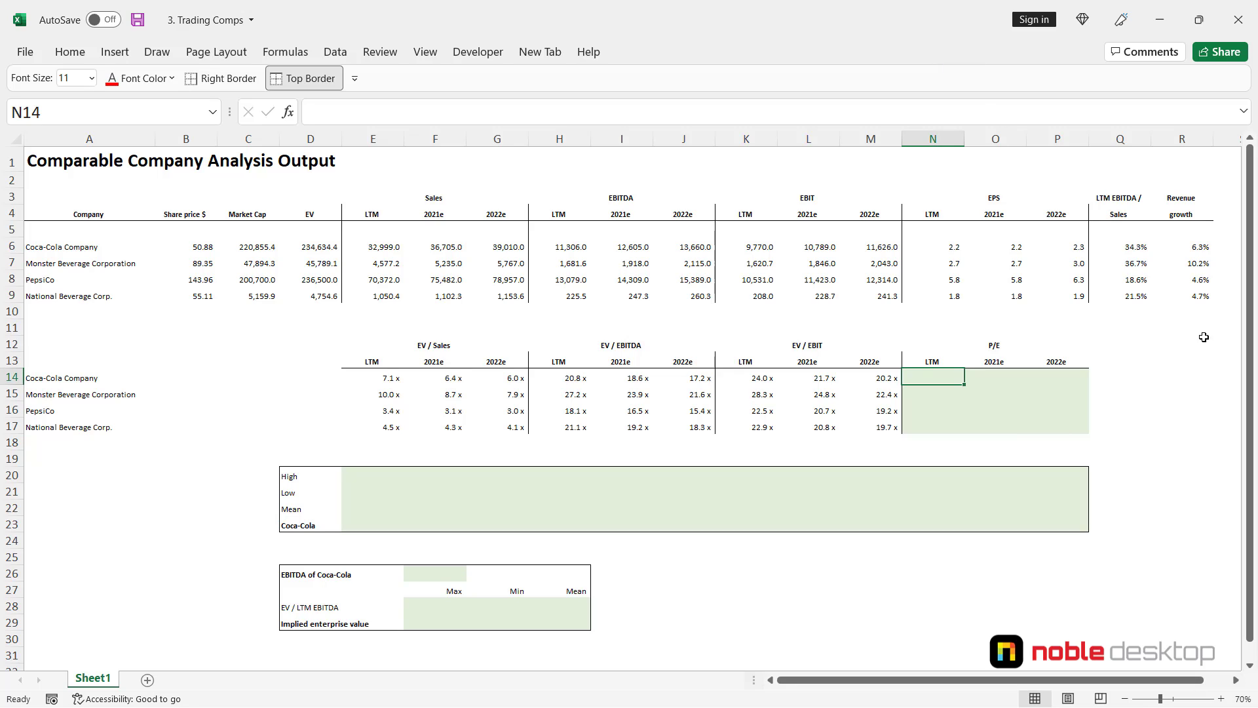
{"action": "type", "text": "="}
{"action": "key", "text": "Up"}
{"action": "key", "text": "Up"}
{"action": "key", "text": "Up"}
{"action": "key", "text": "Up"}
{"action": "key", "text": "Up"}
{"action": "key", "text": "Up"}
{"action": "key", "text": "Up"}
{"action": "key", "text": "Up"}
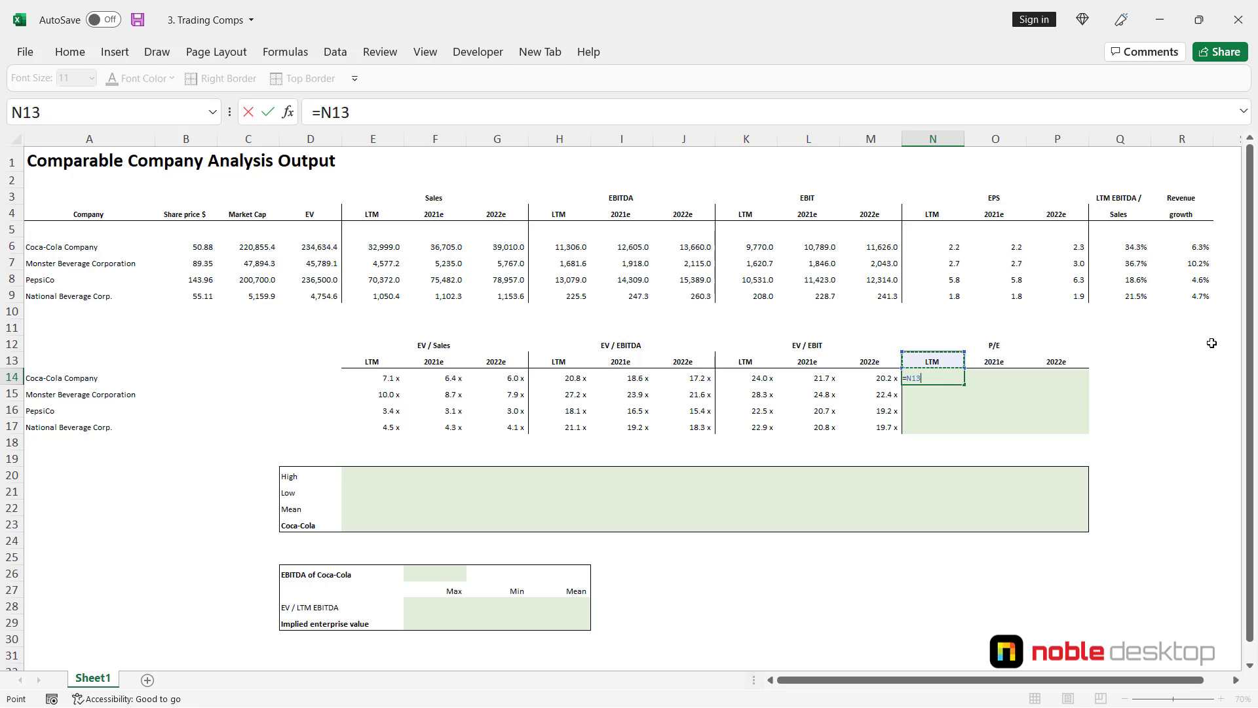
{"action": "key", "text": "Left"}
{"action": "key", "text": "Left"}
{"action": "key", "text": "Left"}
{"action": "key", "text": "Left"}
{"action": "key", "text": "Left"}
{"action": "key", "text": "Left"}
{"action": "key", "text": "Left"}
{"action": "key", "text": "Left"}
{"action": "key", "text": "Left"}
{"action": "key", "text": "Left"}
{"action": "key", "text": "Left"}
{"action": "key", "text": "Left"}
{"action": "key", "text": "Left"}
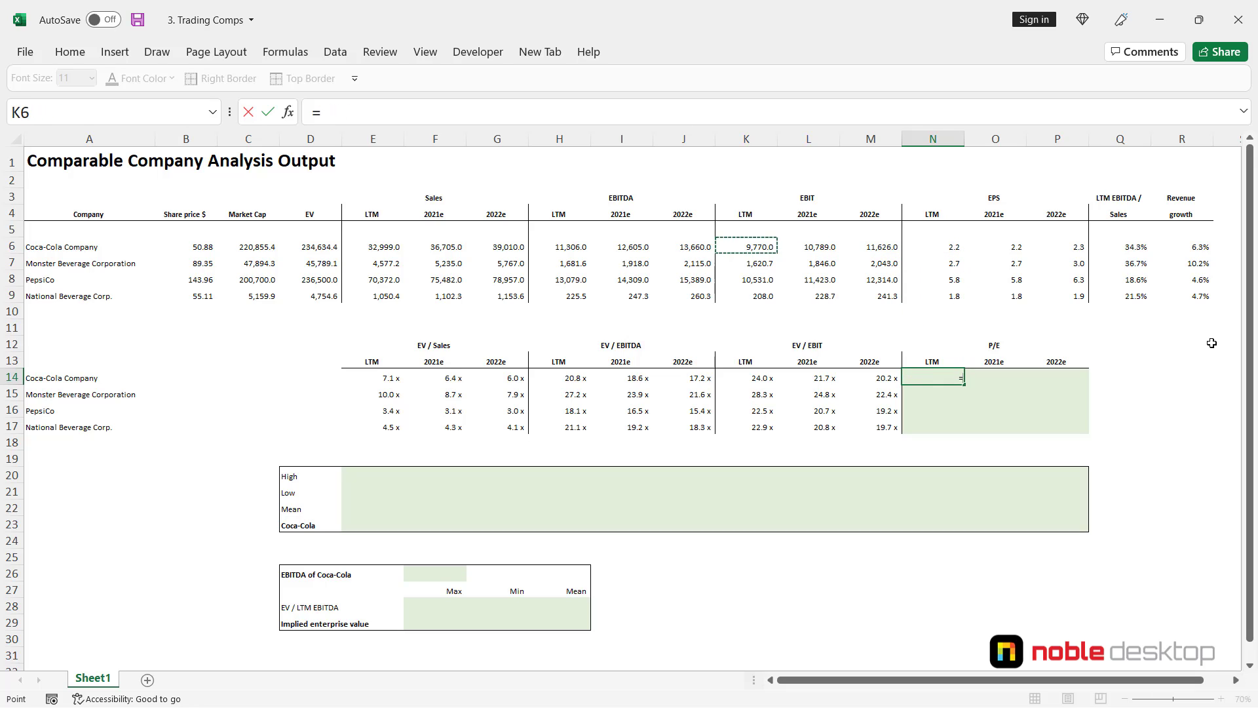
{"action": "key", "text": "Right"}
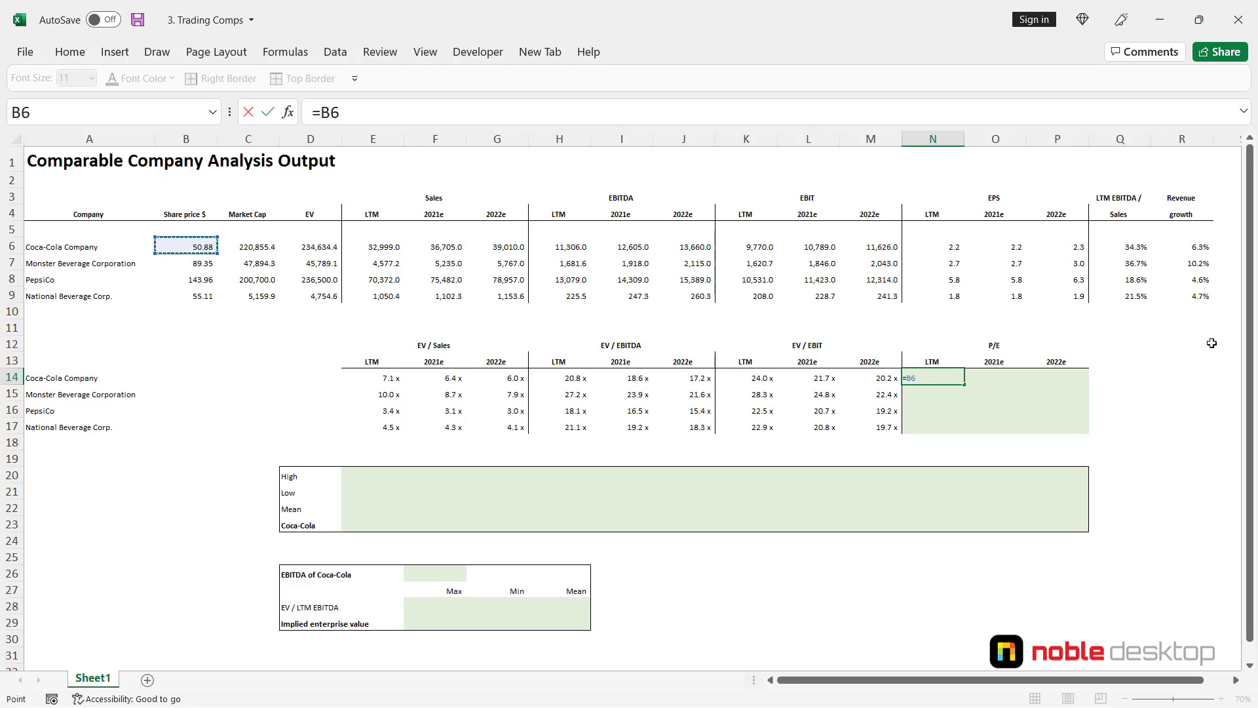
{"action": "key", "text": "F4"}
{"action": "key", "text": "F4"}
{"action": "key", "text": "F4"}
{"action": "type", "text": "/"}
{"action": "key", "text": "Up"}
{"action": "key", "text": "Up"}
{"action": "key", "text": "Up"}
{"action": "key", "text": "Up"}
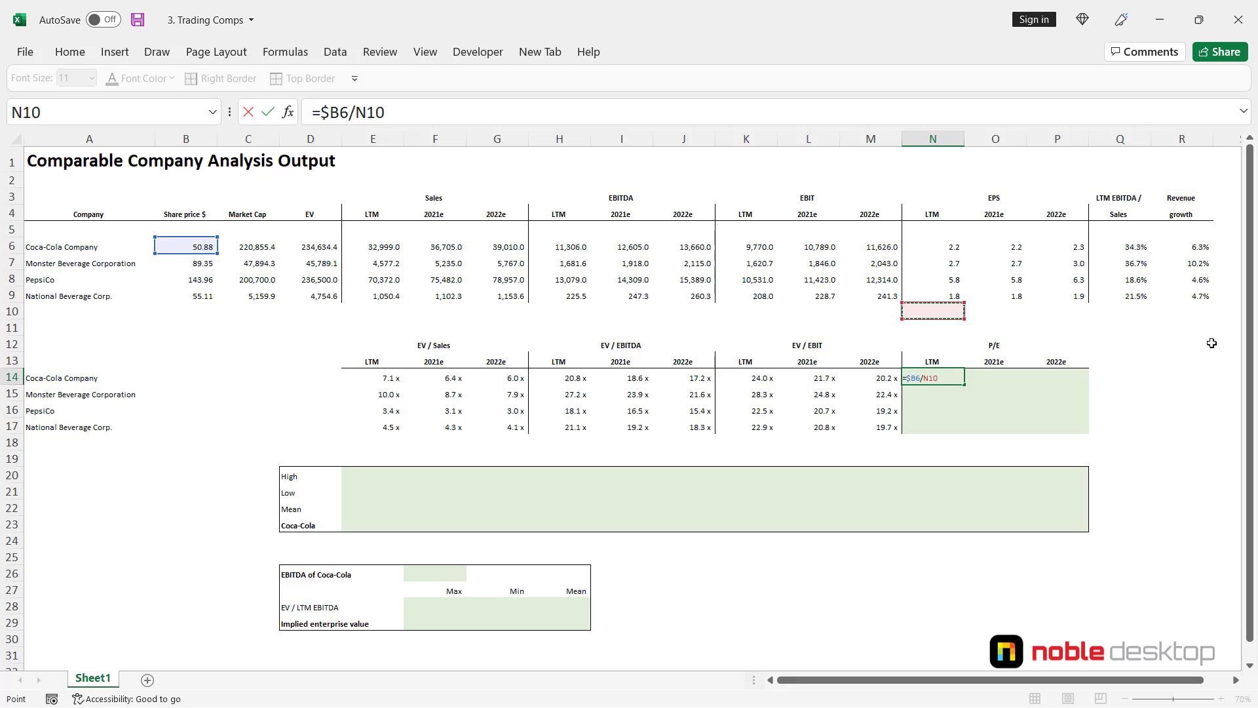
{"action": "key", "text": "Up"}
{"action": "key", "text": "Up"}
{"action": "key", "text": "Up"}
{"action": "key", "text": "Up"}
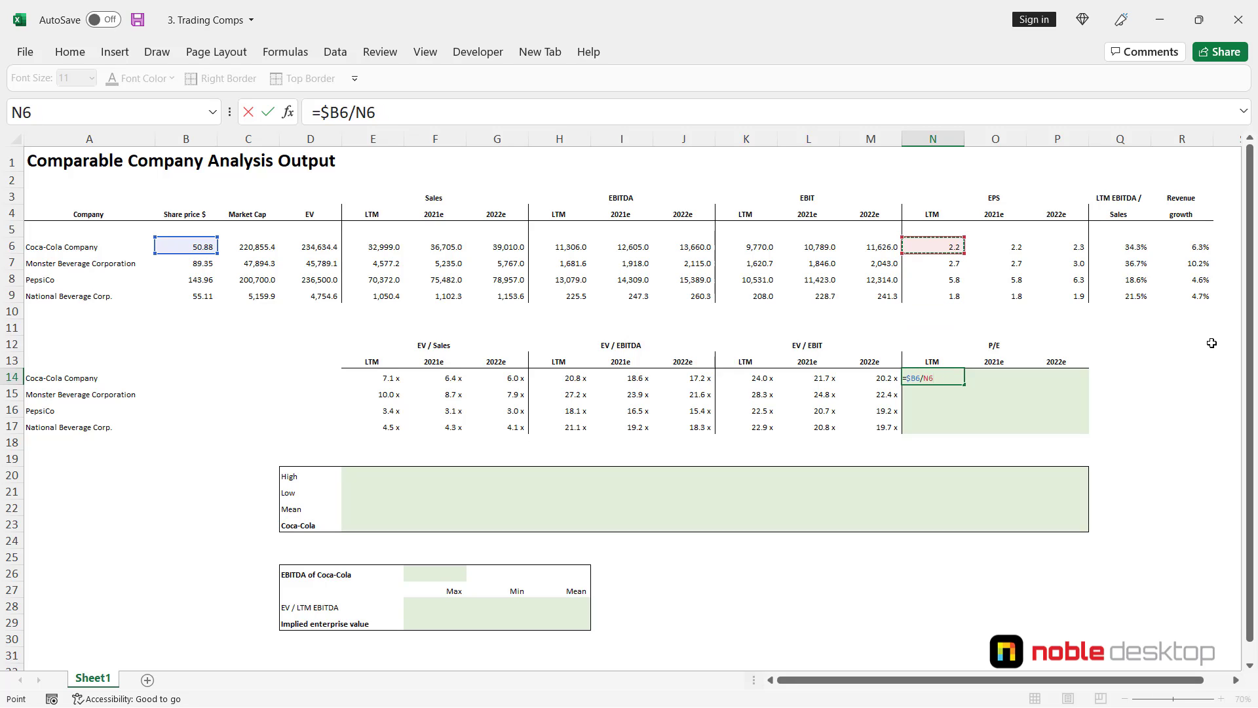
{"action": "key", "text": "ctrl+Return"}
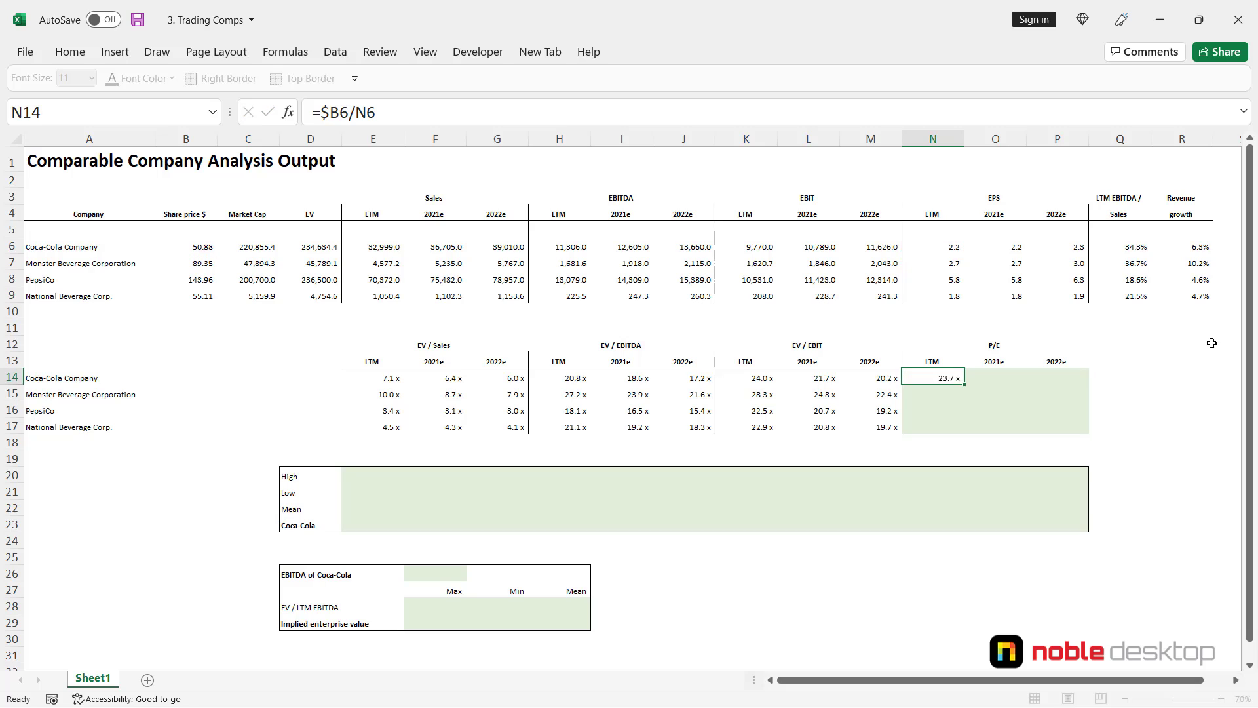
Fill the P/E formula from N14 across N14:P17 for all four companies and three periods.
{"action": "key", "text": "shift+Right"}
{"action": "key", "text": "shift+Right"}
{"action": "key", "text": "shift+Down"}
{"action": "key", "text": "shift+Down"}
{"action": "key", "text": "shift+Down"}
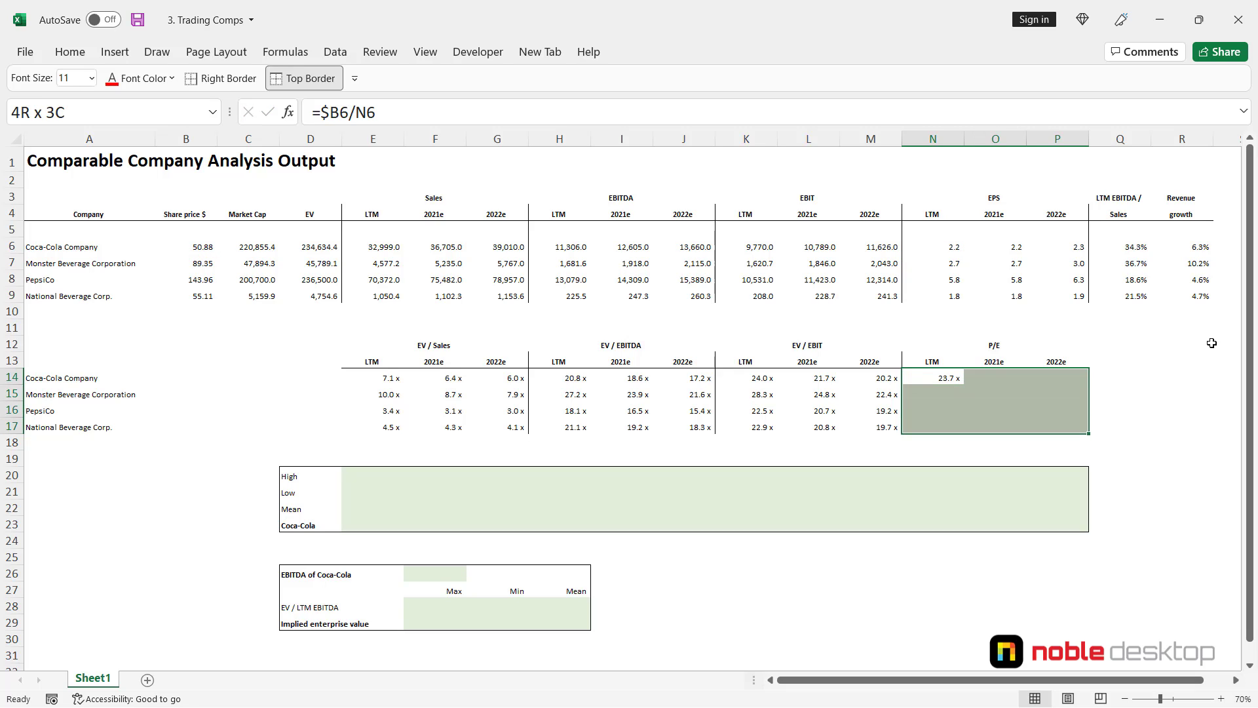
{"action": "key", "text": "F2"}
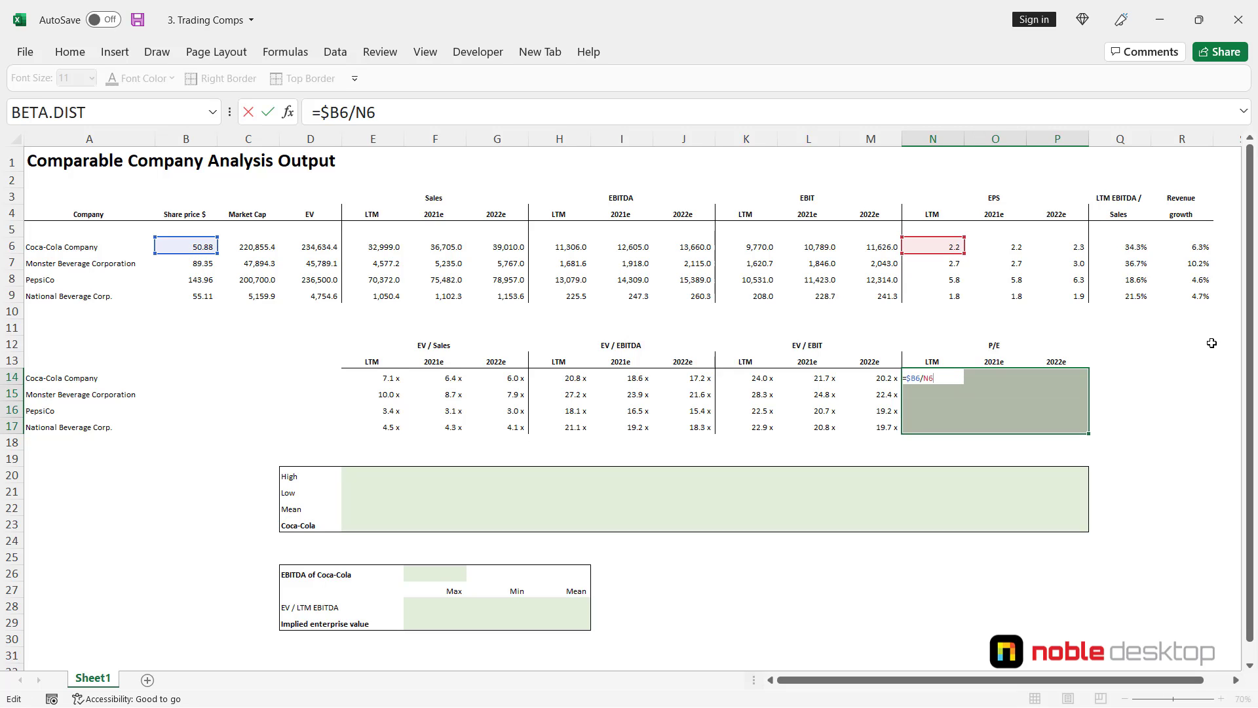
{"action": "key", "text": "ctrl+Return"}
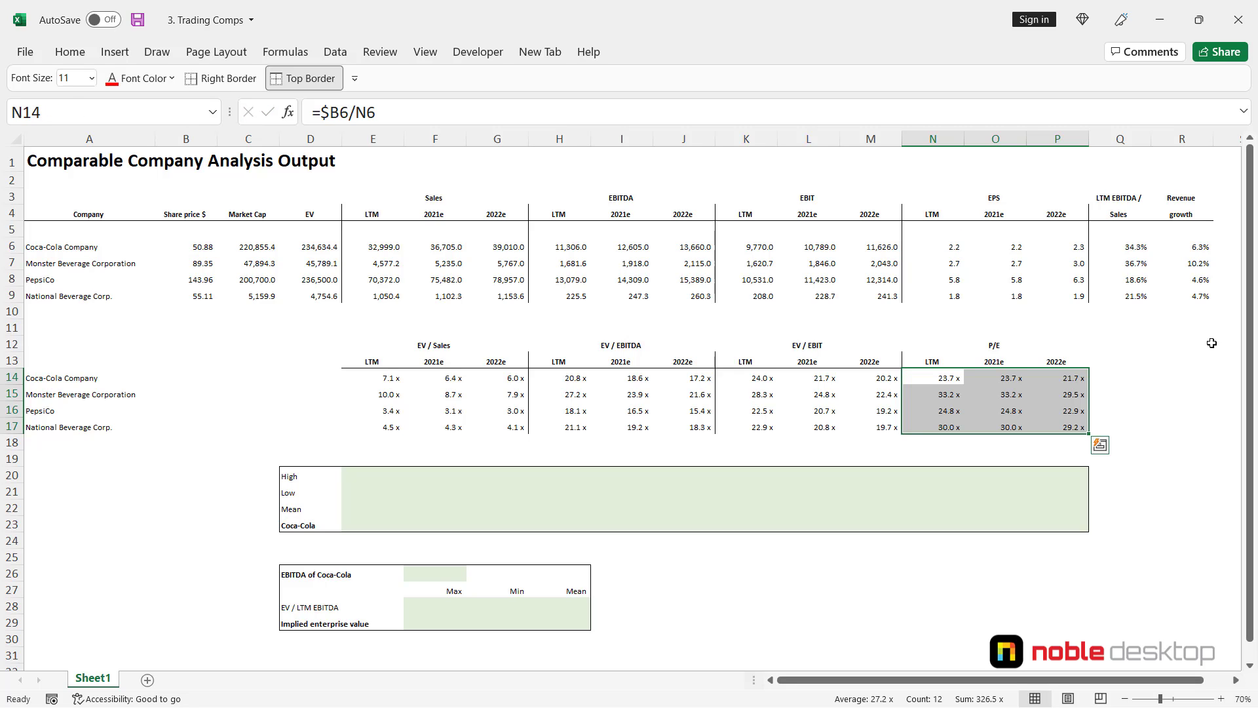